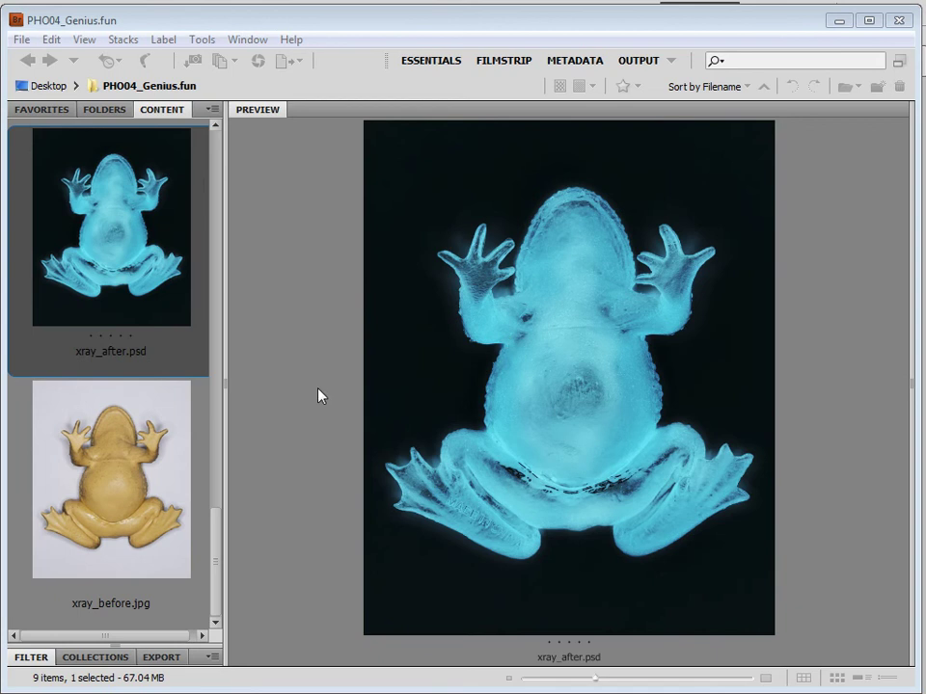
Open xray_before.jpg from Adobe Bridge's Content panel in Photoshop
{"action": "left_click", "coordinate": [128, 447]}
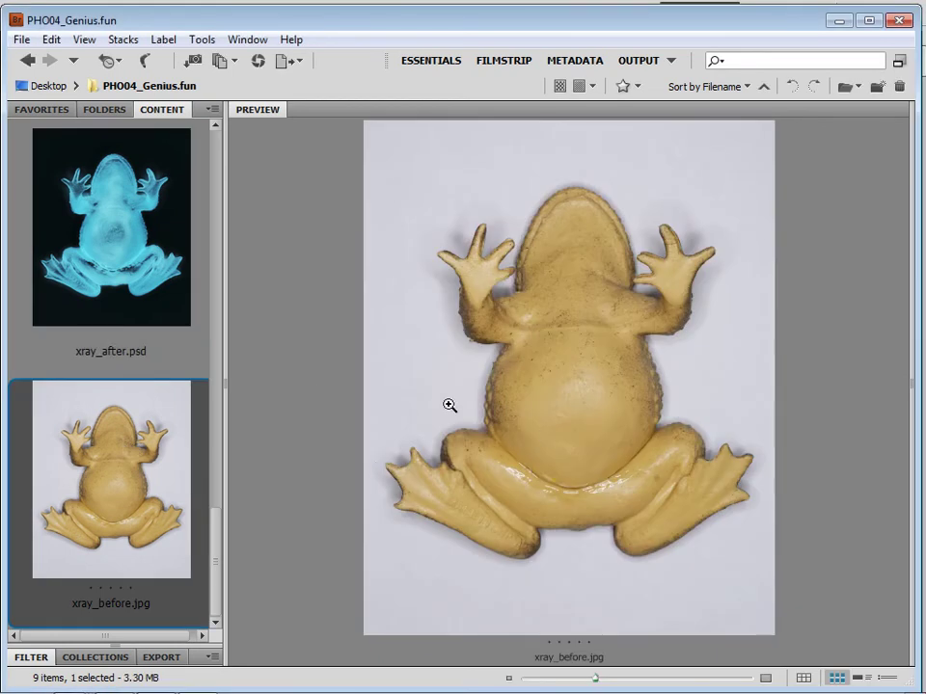
{"action": "double_click", "coordinate": [113, 451]}
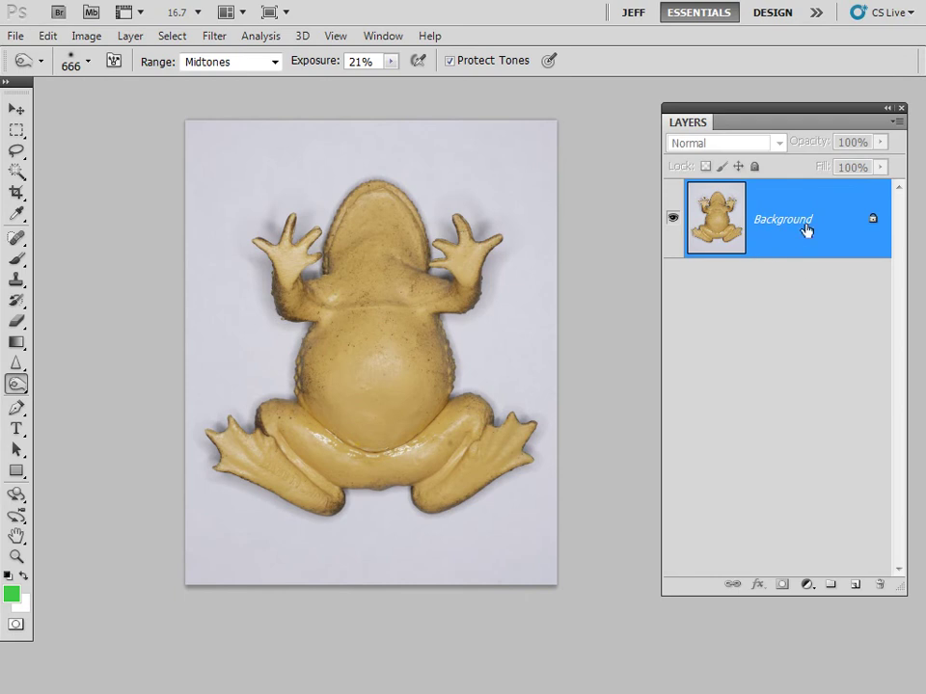
Duplicate the Background layer and rename the copy 'Invert'
{"action": "left_click_drag", "start_coordinate": [806, 232], "coordinate": [856, 585]}
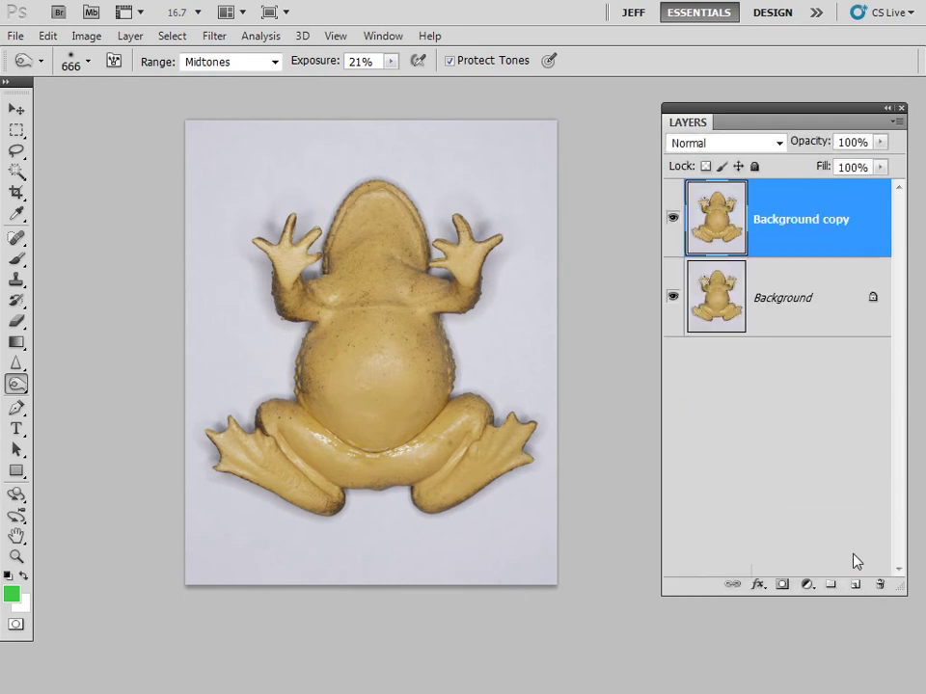
{"action": "double_click", "coordinate": [793, 221]}
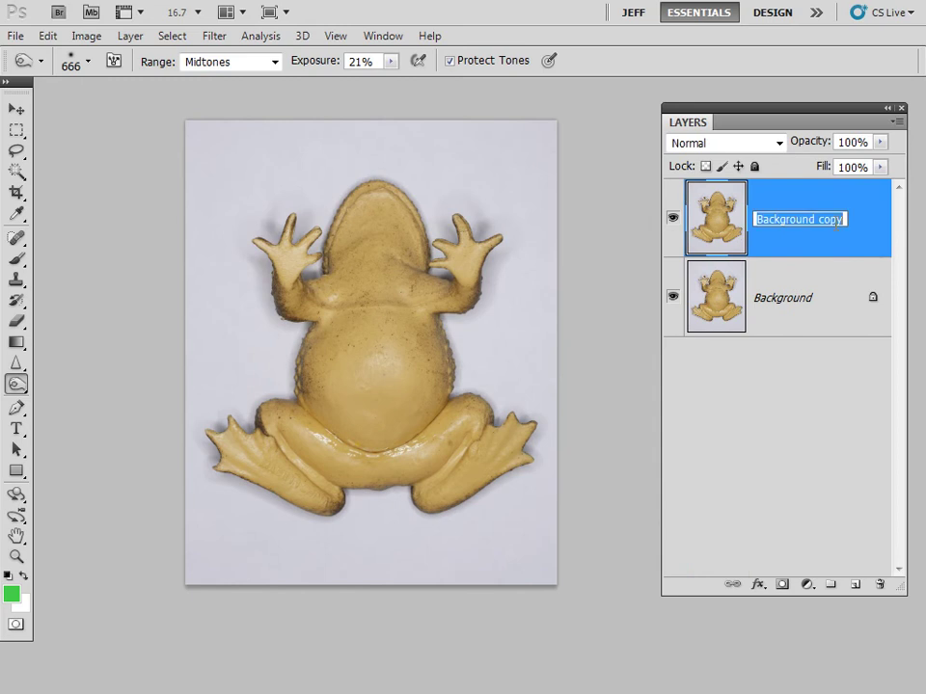
{"action": "type", "text": "Invert"}
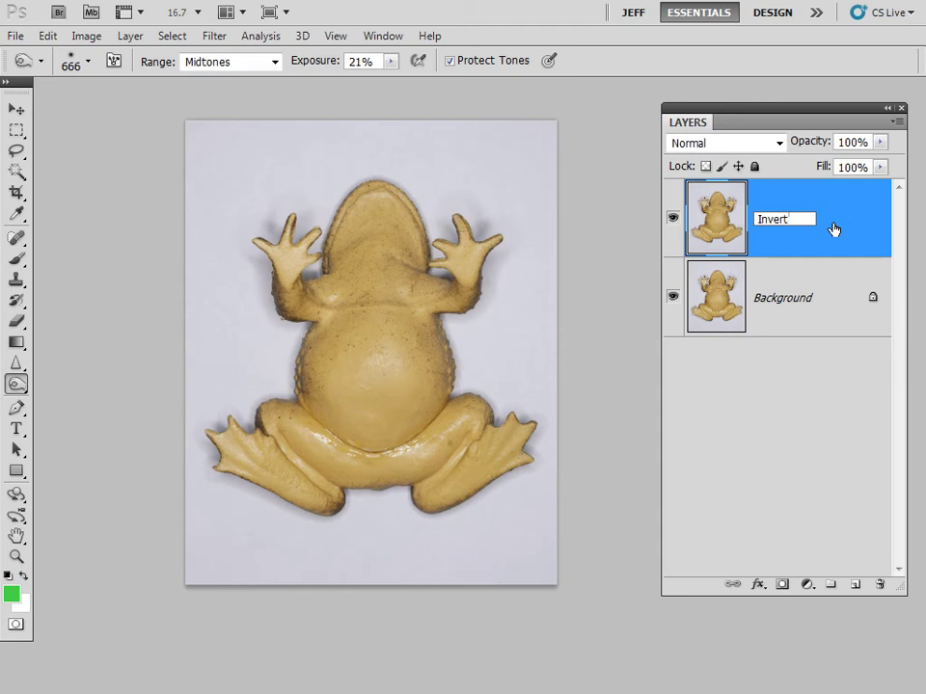
{"action": "left_click", "coordinate": [799, 409]}
{"action": "left_click", "coordinate": [777, 253]}
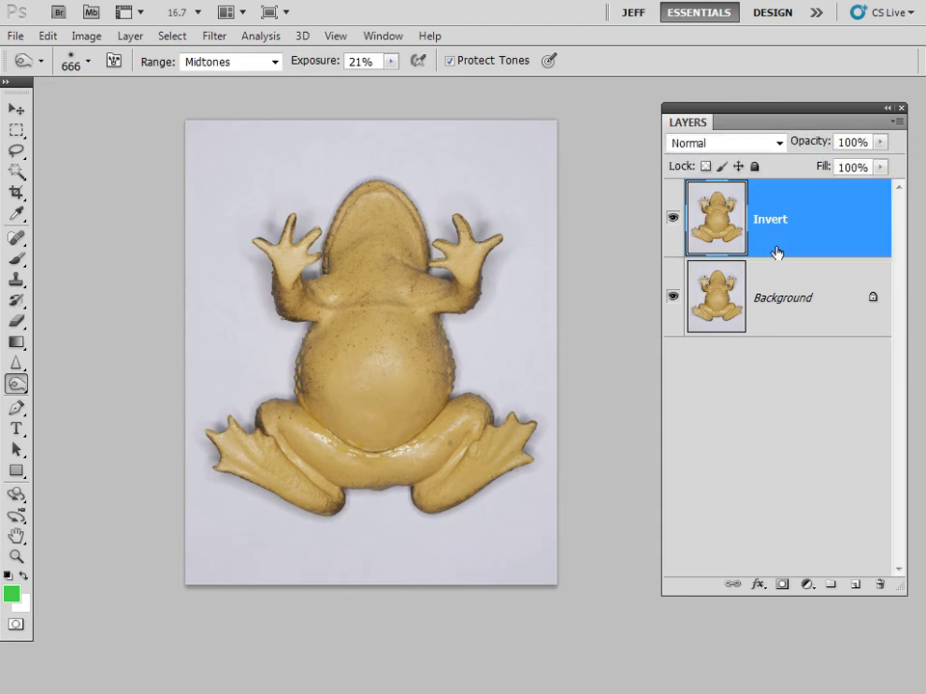
{"action": "left_click", "coordinate": [91, 39]}
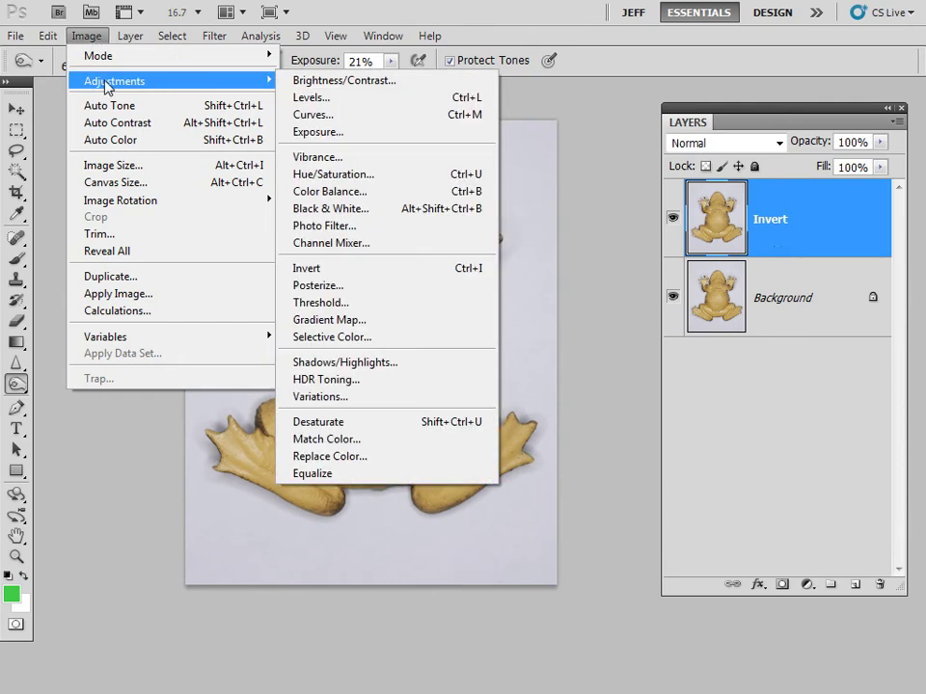
{"action": "mouse_move", "coordinate": [174, 81]}
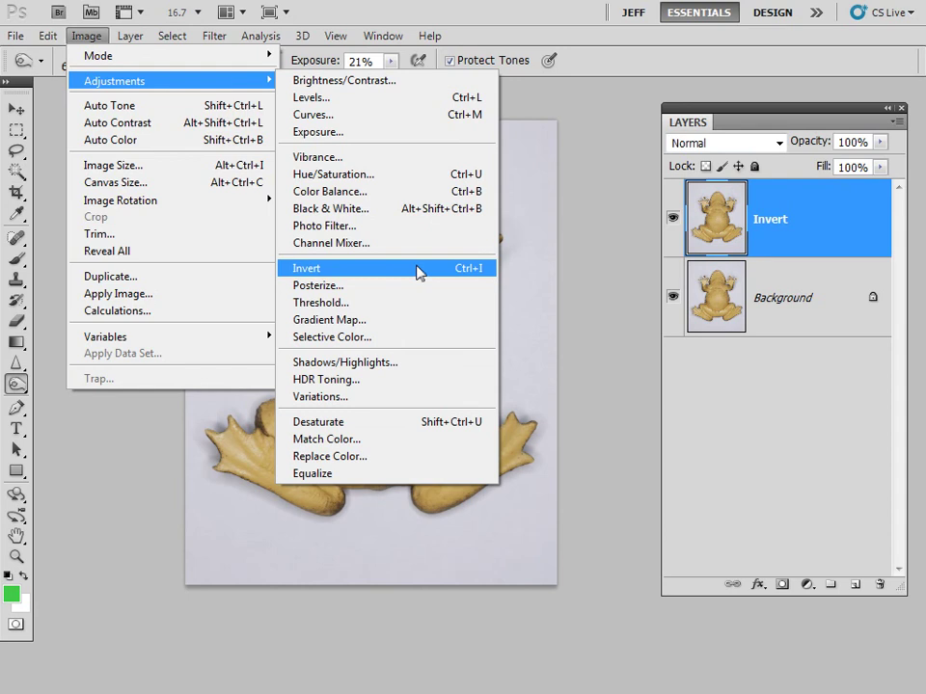
Apply Image > Adjustments > Invert to the Invert layer, turning the frog blue on dark
{"action": "left_click", "coordinate": [417, 270]}
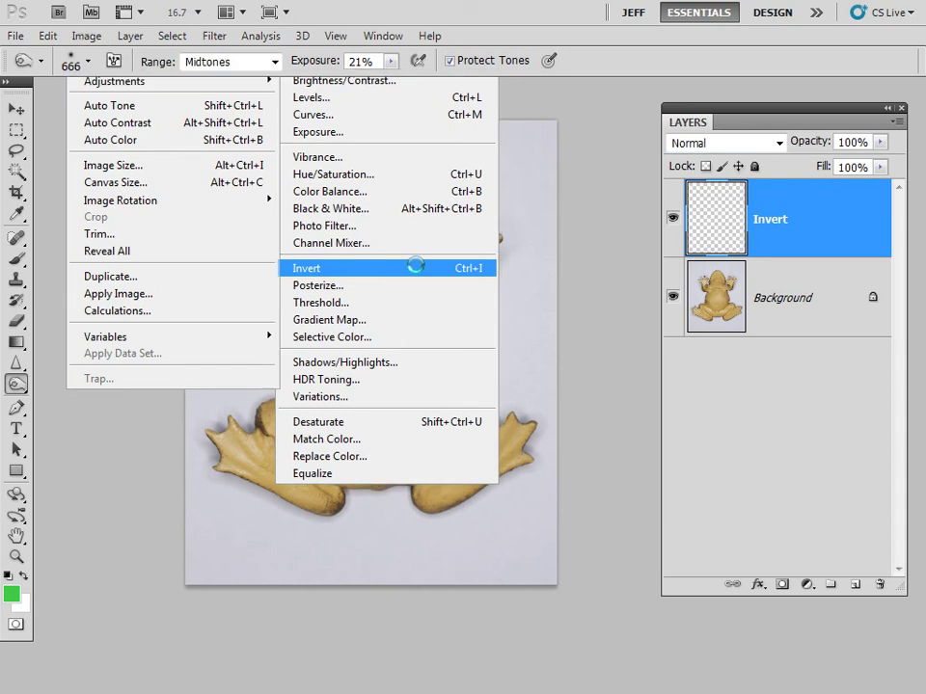
{"action": "mouse_move", "coordinate": [347, 328]}
{"action": "left_mouse_down"}
{"action": "mouse_move", "coordinate": [413, 324]}
{"action": "mouse_move", "coordinate": [310, 335]}
{"action": "mouse_move", "coordinate": [341, 362]}
{"action": "left_mouse_up"}
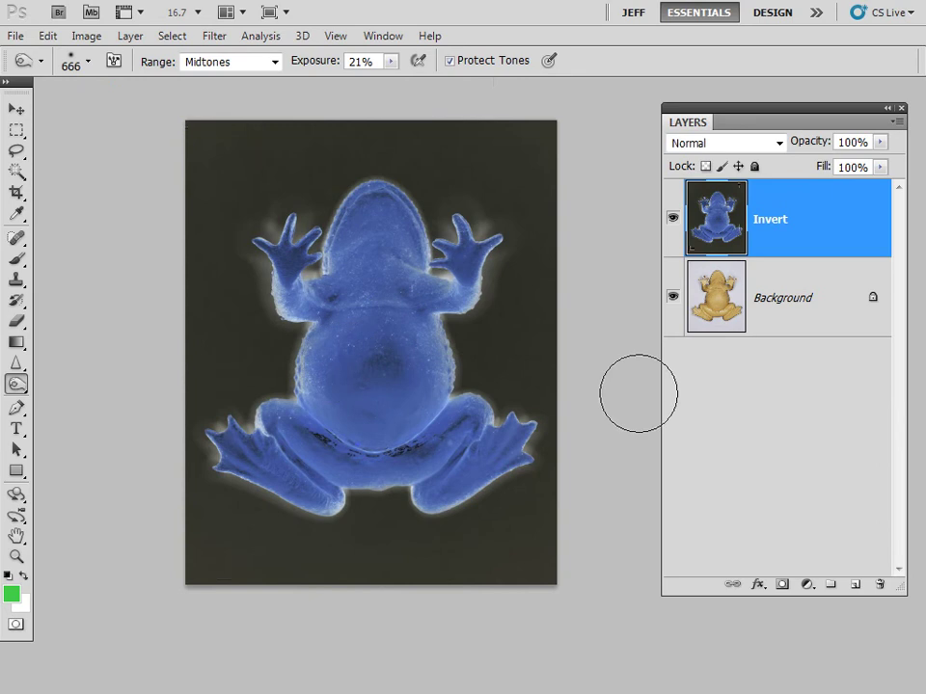
Add a Black & White adjustment layer and drag the frog's Blues up to 124
{"action": "left_click", "coordinate": [808, 586]}
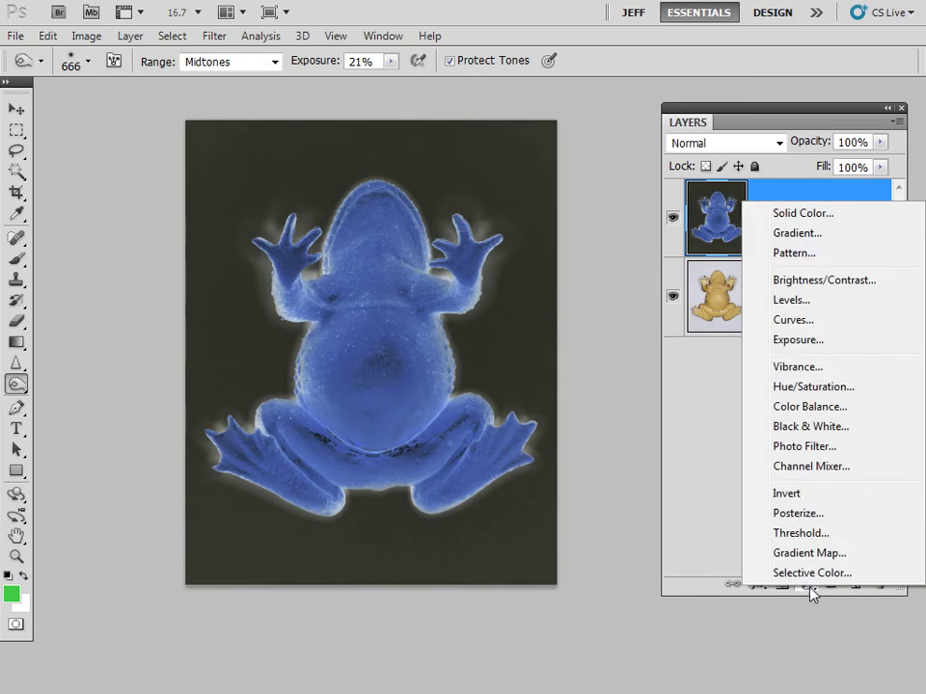
{"action": "left_click", "coordinate": [809, 430]}
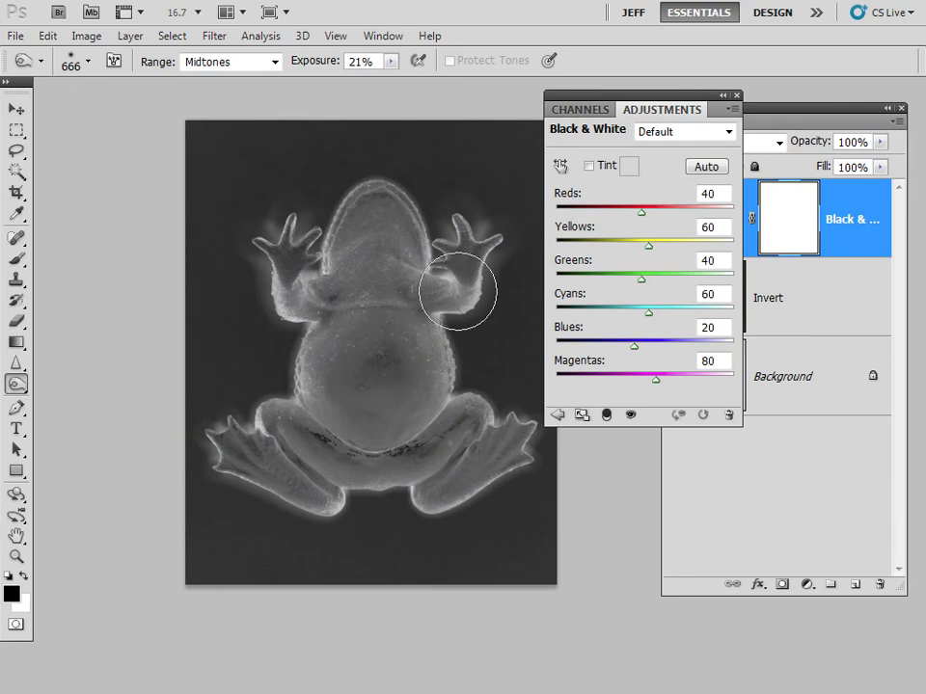
{"action": "left_click", "coordinate": [561, 167]}
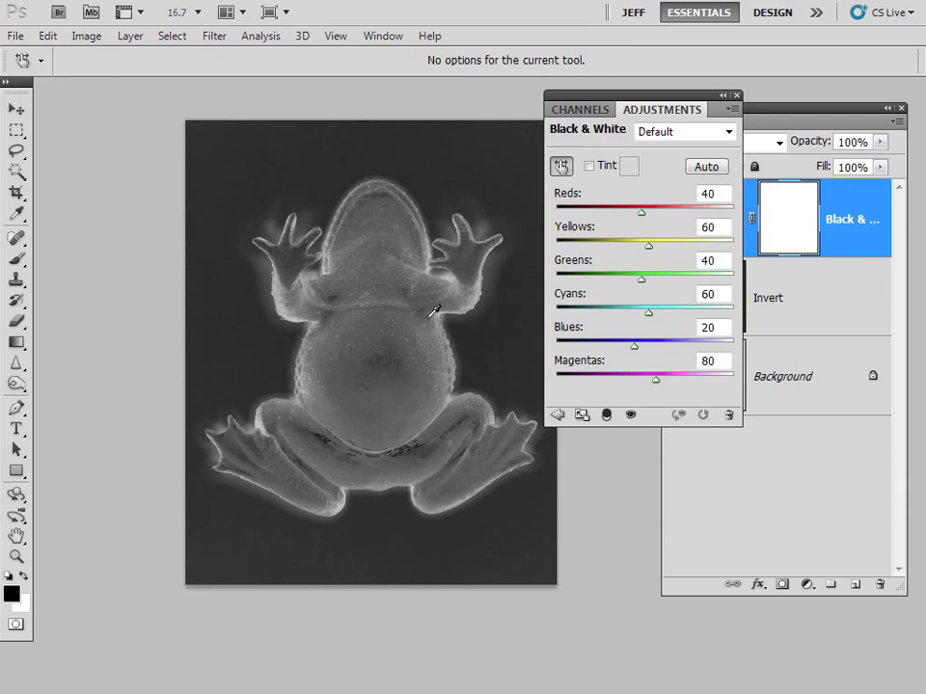
{"action": "left_click", "coordinate": [366, 334]}
{"action": "mouse_move", "coordinate": [367, 333]}
{"action": "left_mouse_down"}
{"action": "mouse_move", "coordinate": [439, 336]}
{"action": "mouse_move", "coordinate": [382, 336]}
{"action": "mouse_move", "coordinate": [429, 340]}
{"action": "left_mouse_up"}
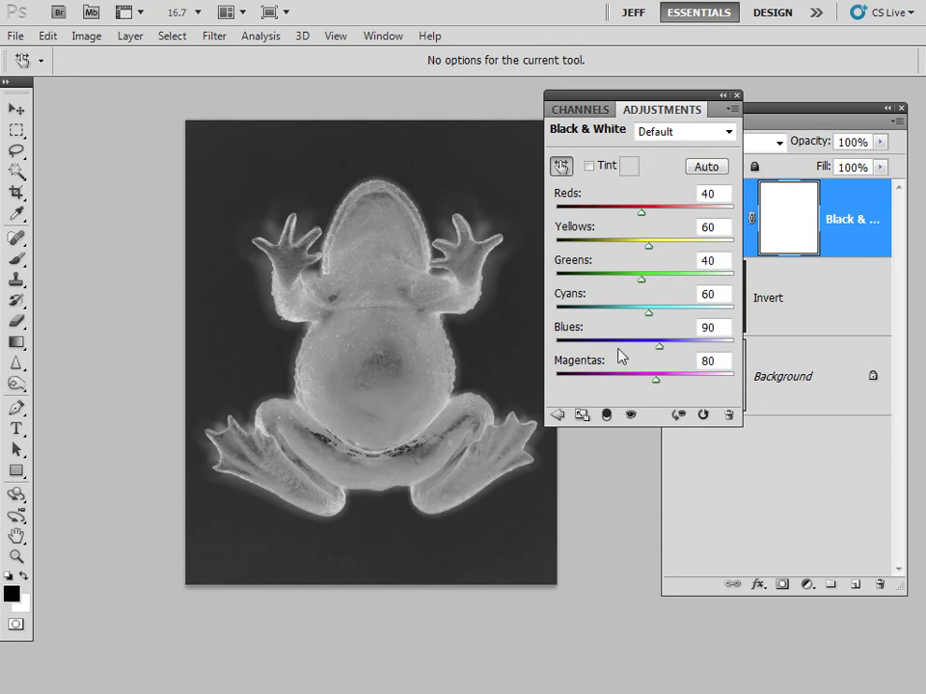
{"action": "left_click_drag", "start_coordinate": [660, 349], "coordinate": [672, 348]}
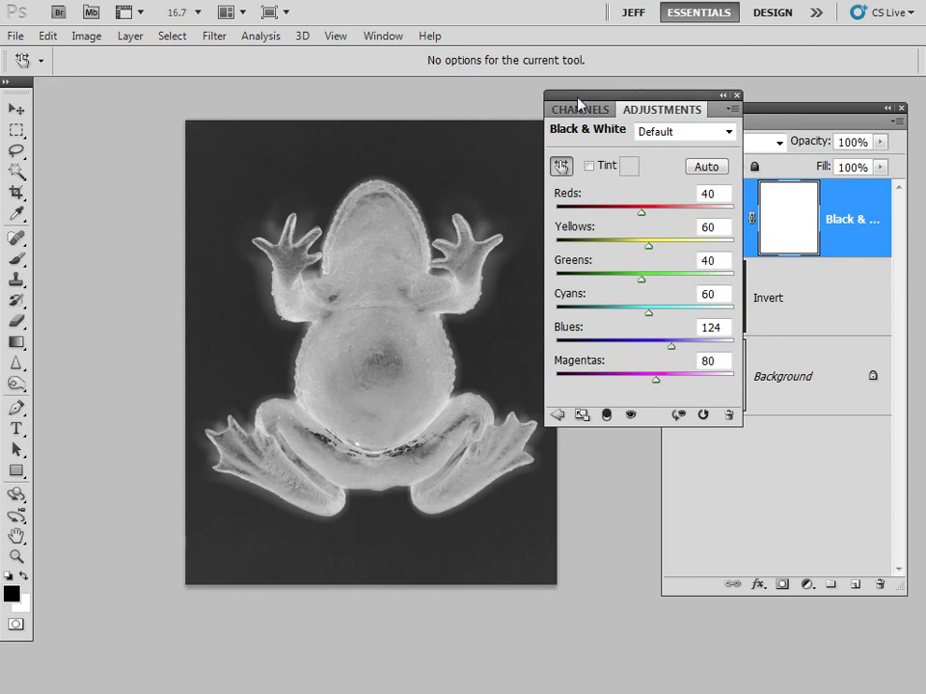
Dock the Adjustments panel beside Layers, close Channels, and enlarge the layers list
{"action": "left_click_drag", "start_coordinate": [673, 104], "coordinate": [793, 121]}
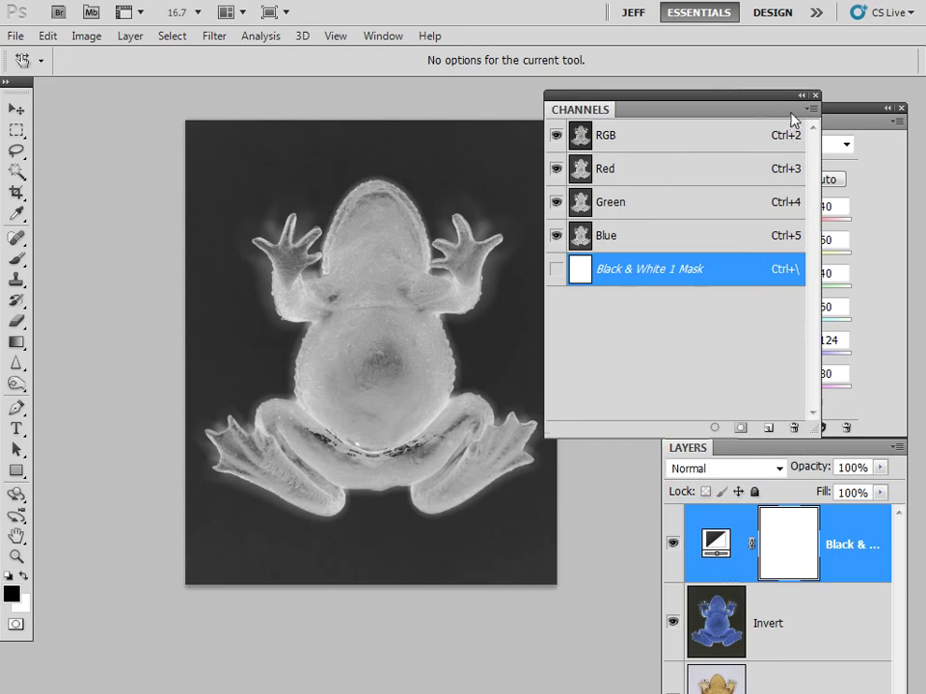
{"action": "left_click", "coordinate": [815, 95]}
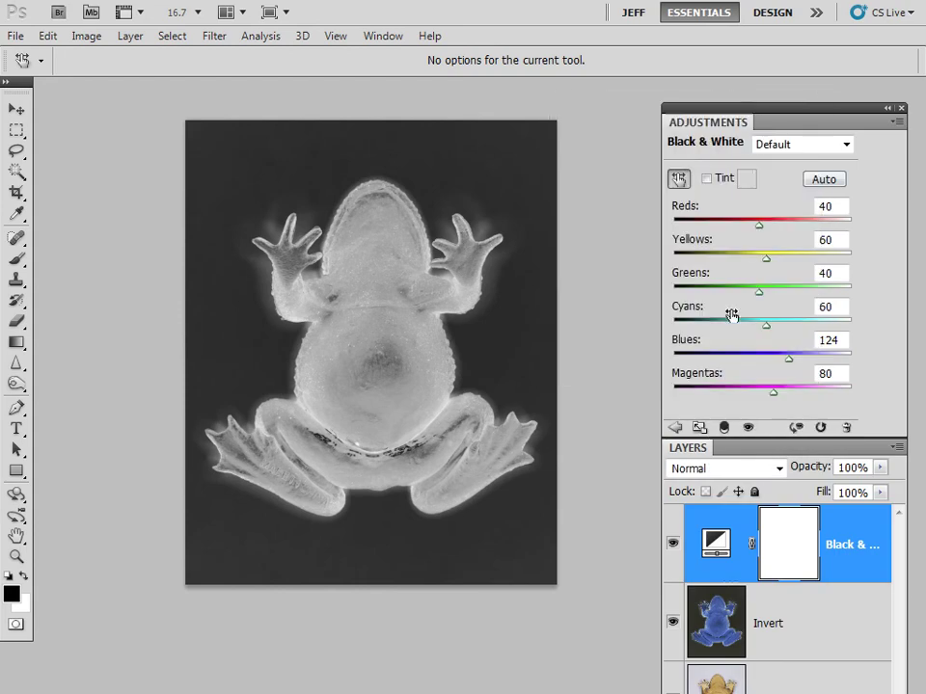
{"action": "left_click_drag", "start_coordinate": [708, 449], "coordinate": [666, 116]}
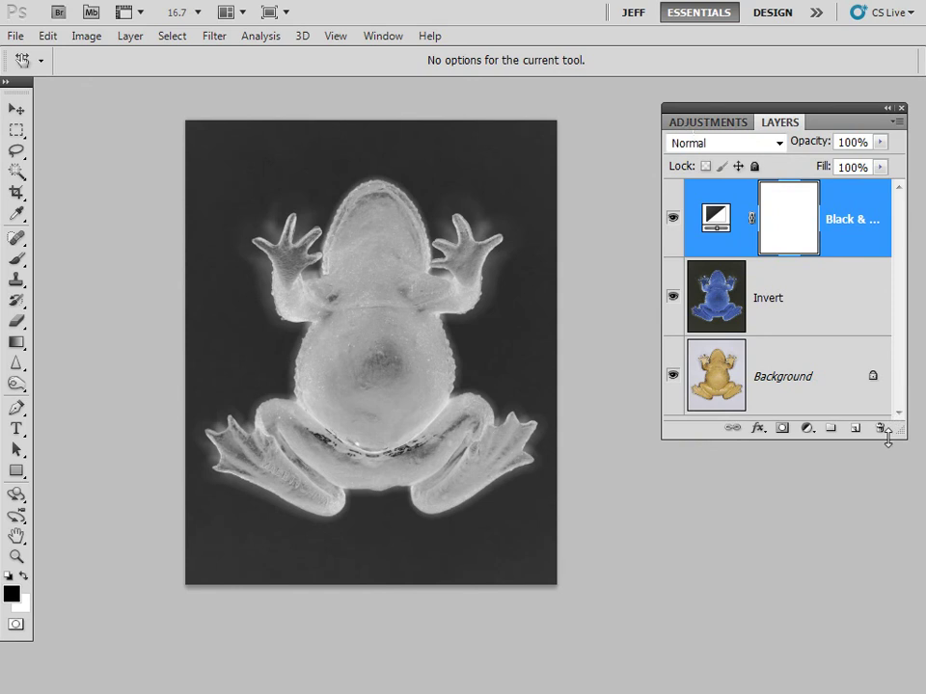
{"action": "left_click_drag", "start_coordinate": [887, 436], "coordinate": [895, 606]}
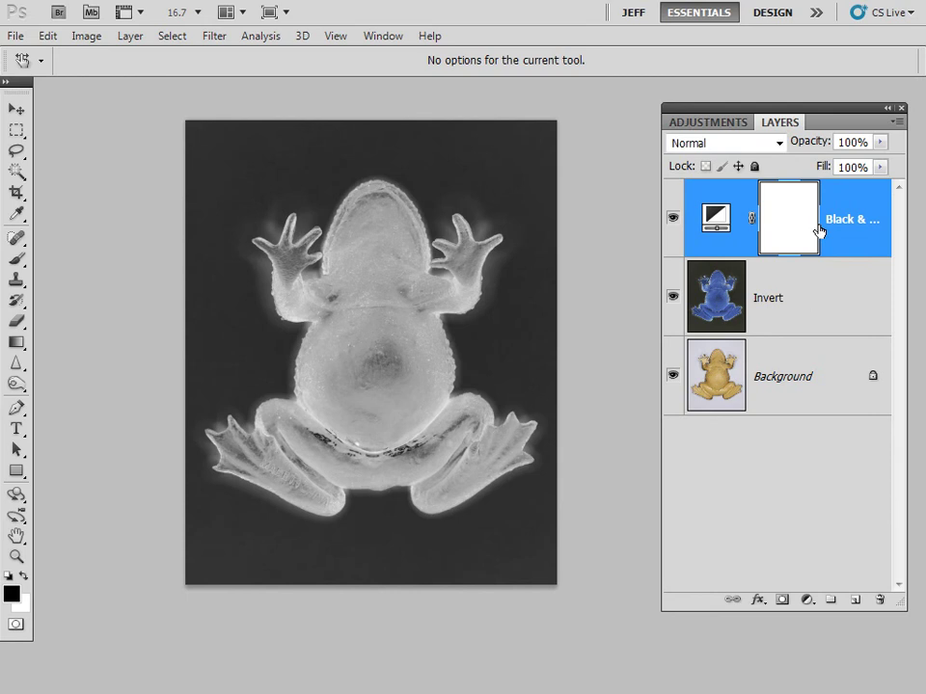
Add a Cyan Photo Filter adjustment at 75% density with Preserve Luminosity left off
{"action": "key", "text": "o"}
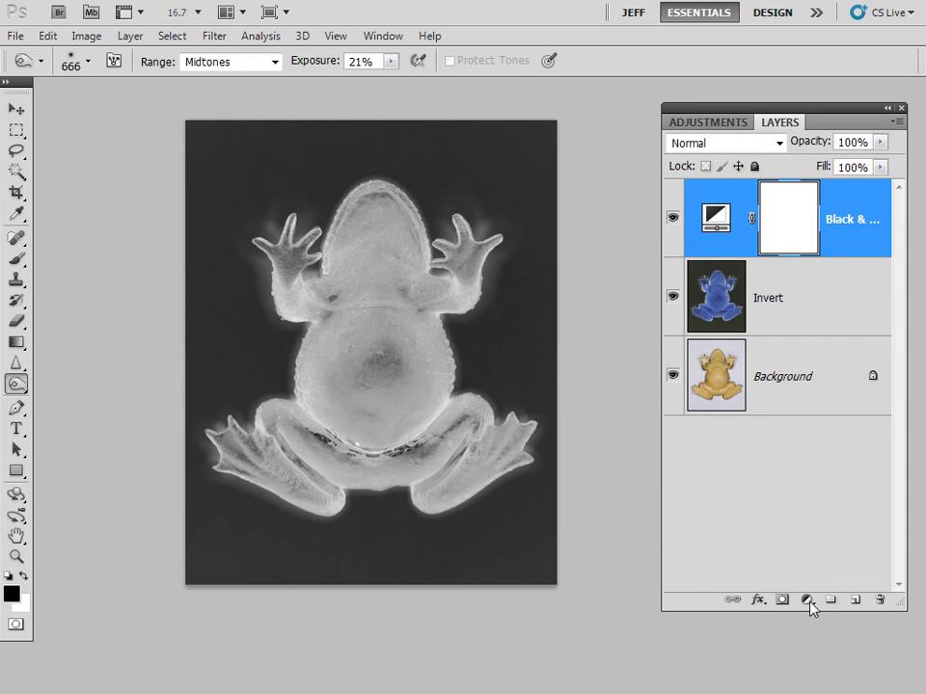
{"action": "left_click", "coordinate": [810, 600]}
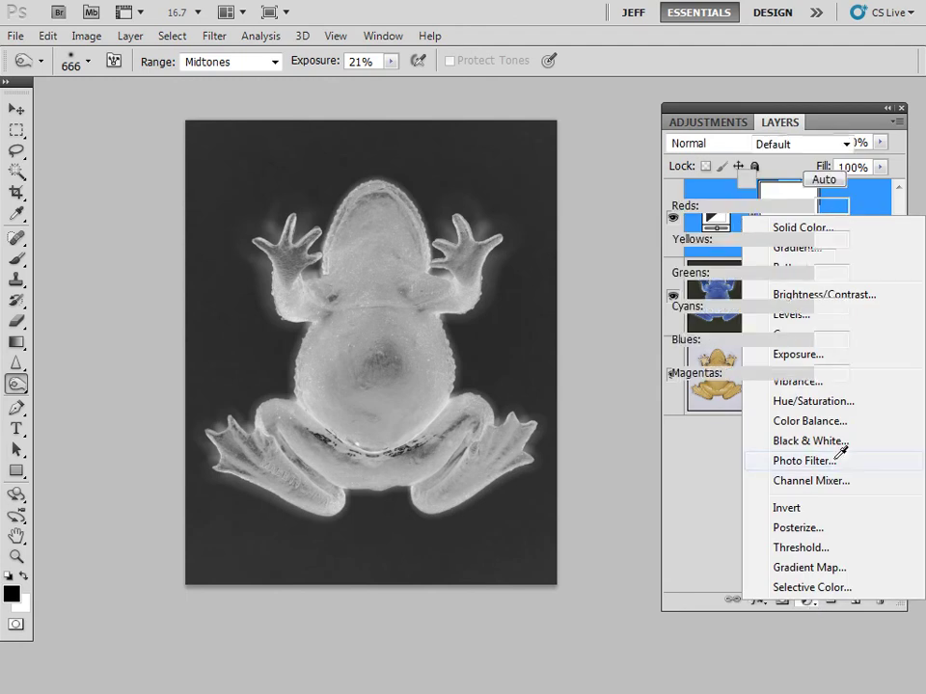
{"action": "left_click", "coordinate": [835, 463]}
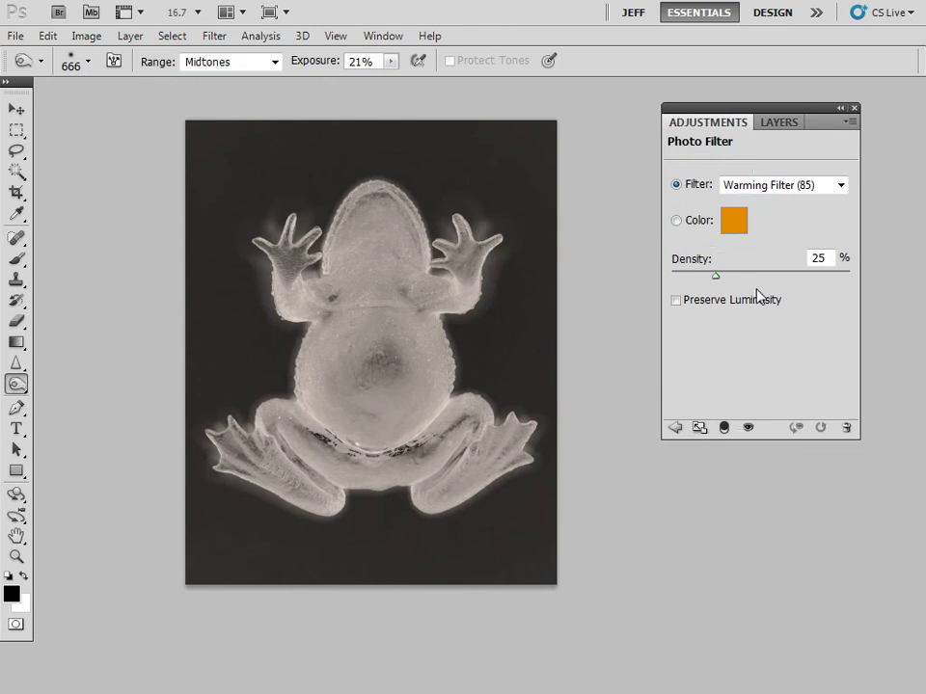
{"action": "left_click", "coordinate": [841, 185]}
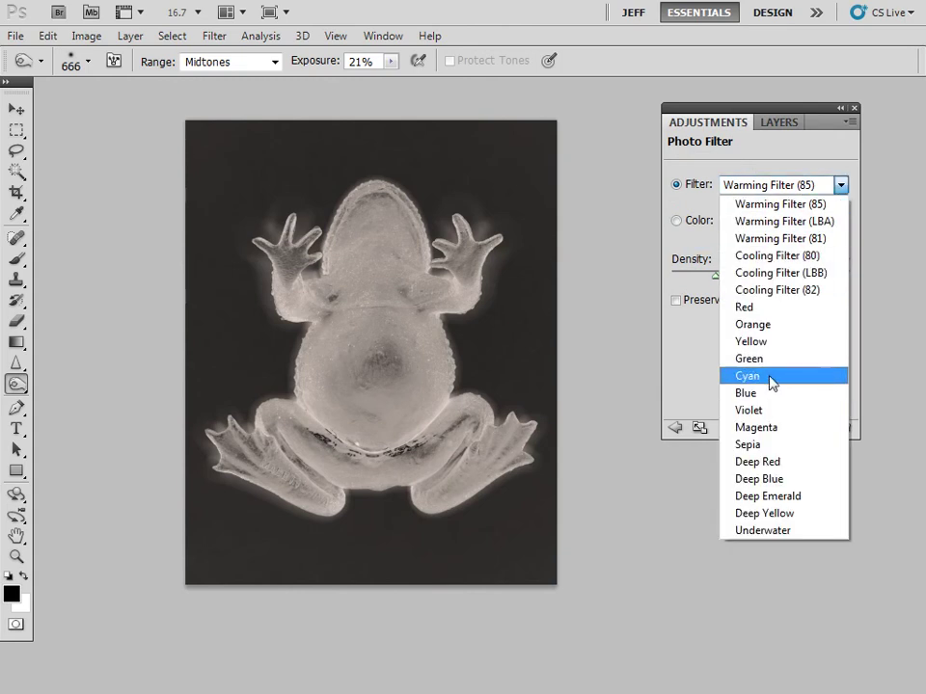
{"action": "left_click", "coordinate": [771, 376]}
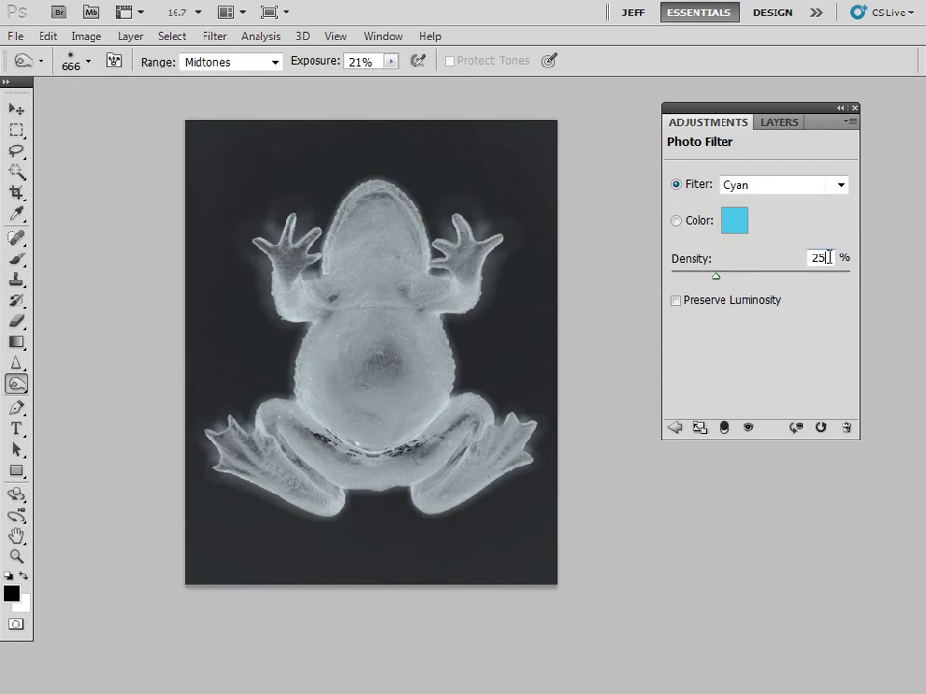
{"action": "left_click_drag", "start_coordinate": [828, 258], "coordinate": [795, 256]}
{"action": "type", "text": "75"}
{"action": "key", "text": "Return"}
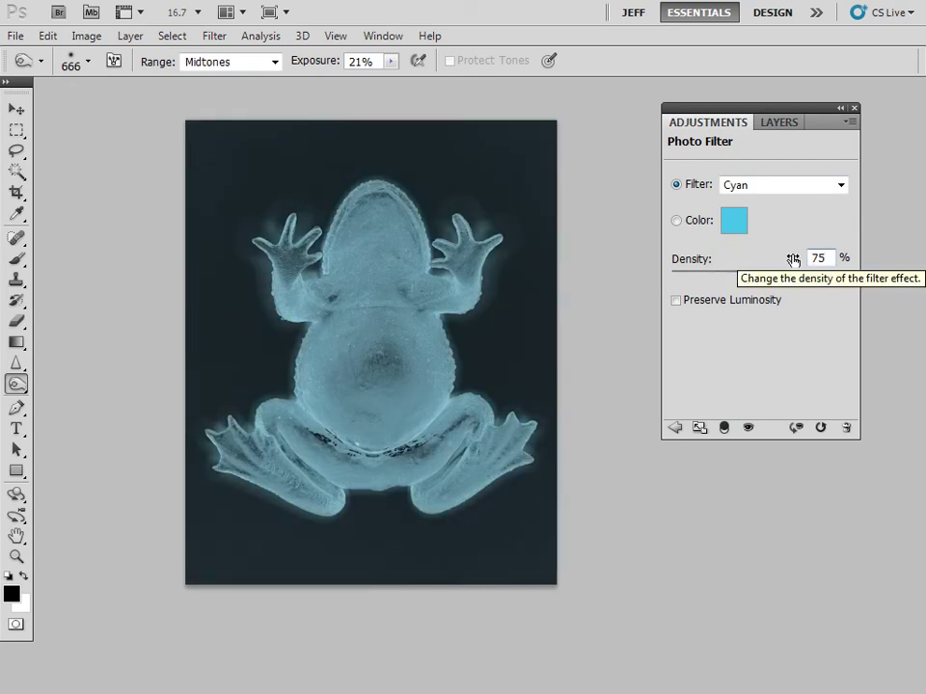
{"action": "left_click", "coordinate": [675, 301]}
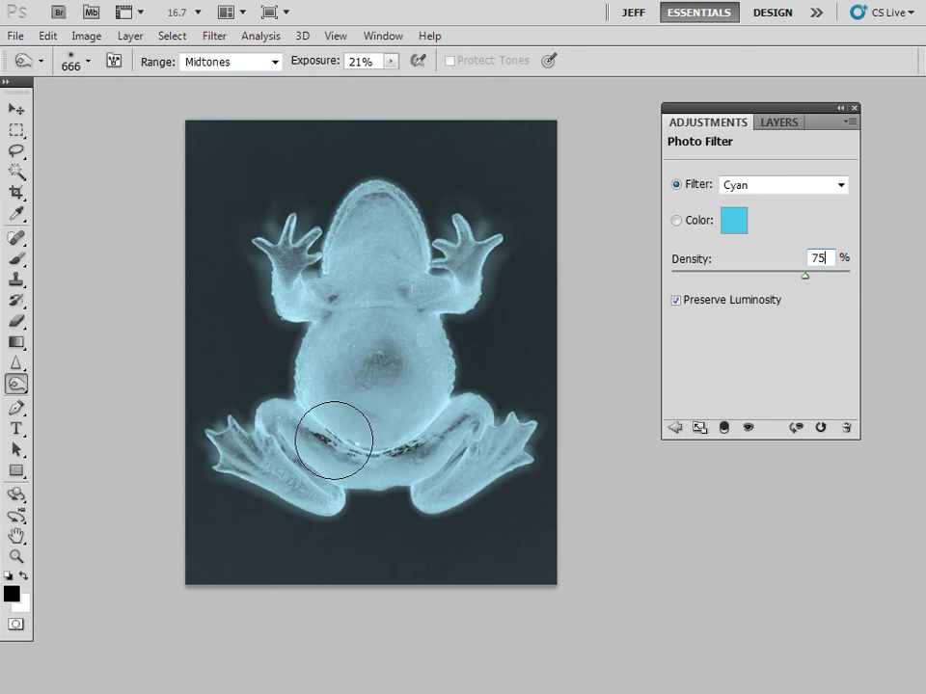
{"action": "left_click", "coordinate": [675, 301]}
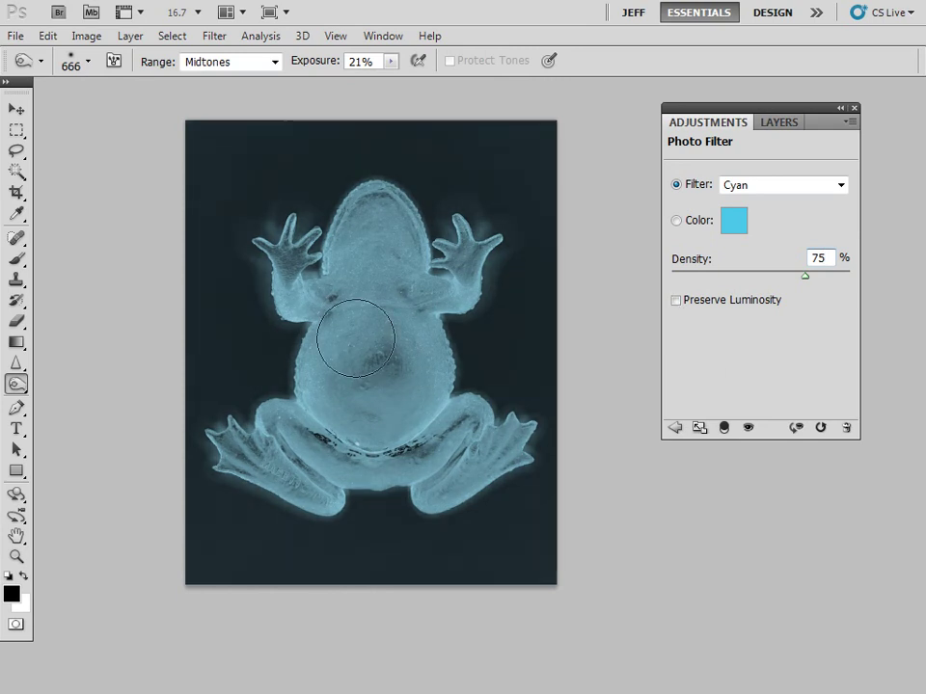
{"action": "left_click_drag", "start_coordinate": [407, 378], "coordinate": [336, 371]}
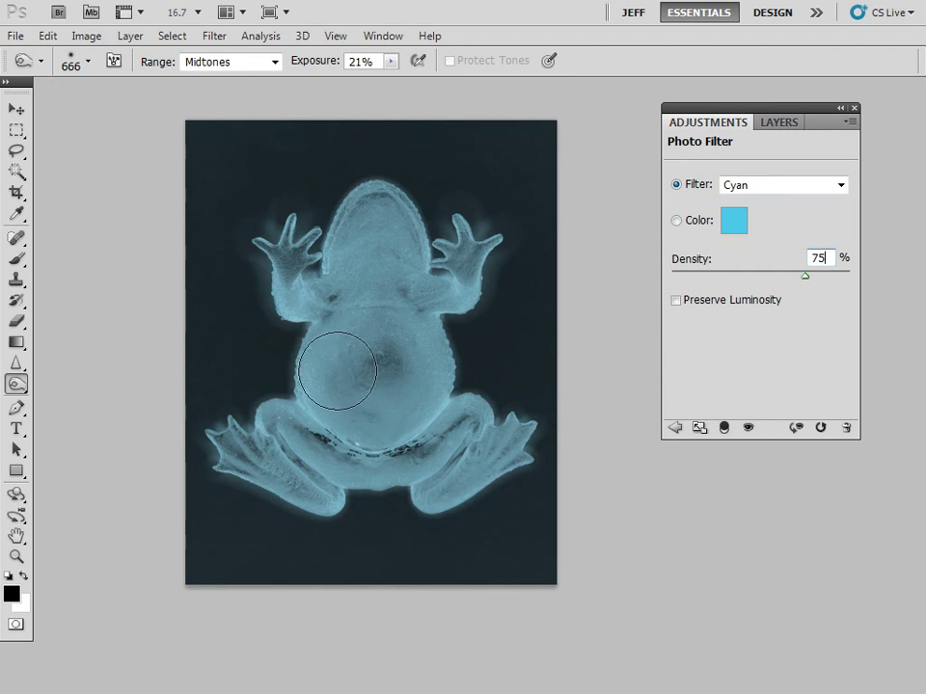
{"action": "left_click", "coordinate": [781, 123]}
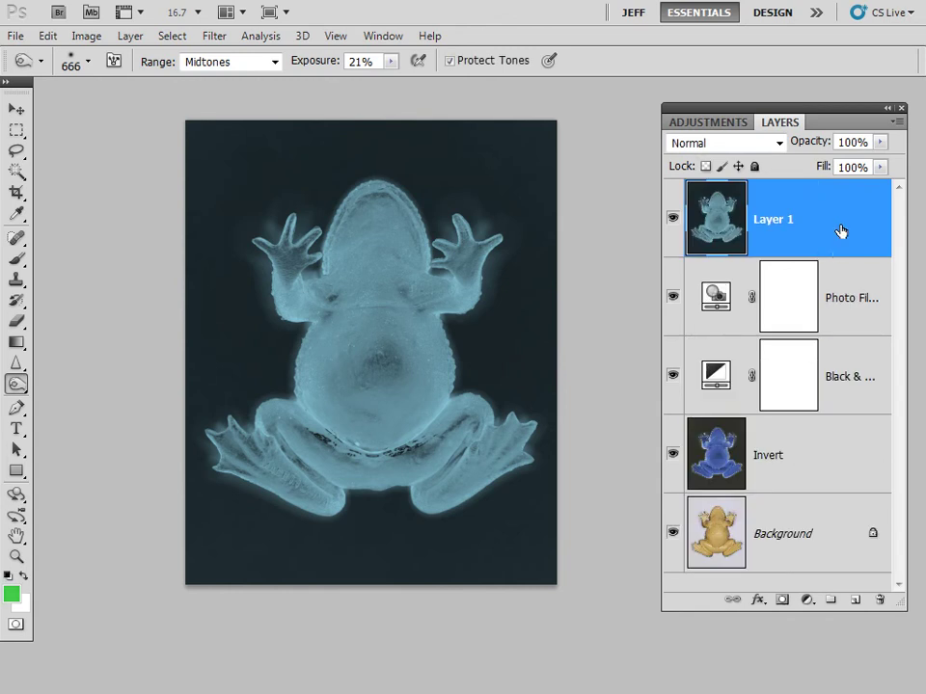
Rename the merged Layer 1 to 'Glow'
{"action": "double_click", "coordinate": [784, 222]}
{"action": "type", "text": "Glow"}
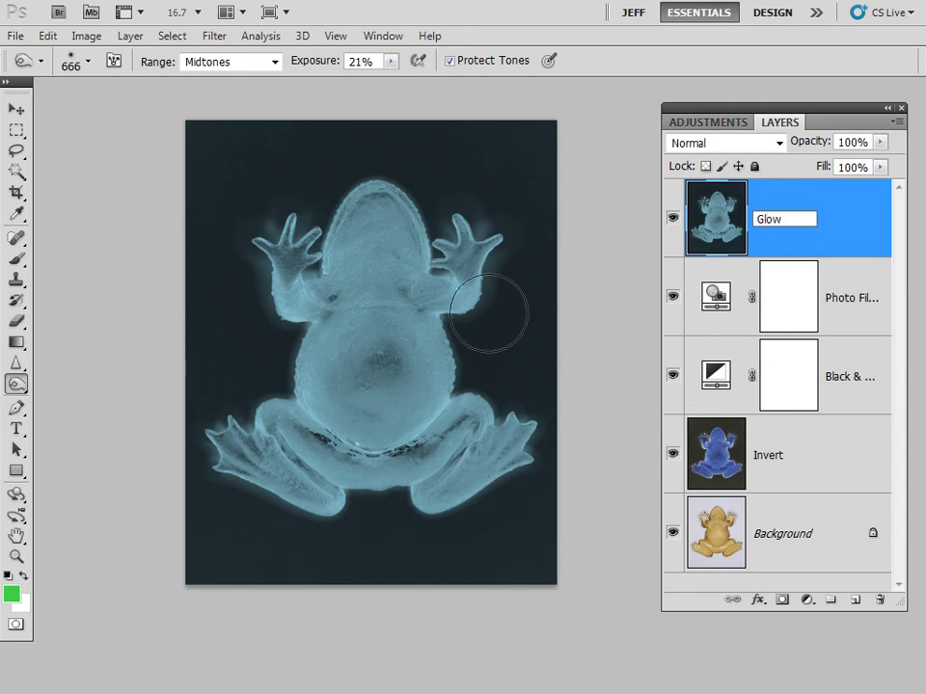
{"action": "key", "text": "Return"}
Apply a 50-pixel Gaussian Blur to the Glow layer
{"action": "left_click", "coordinate": [214, 37]}
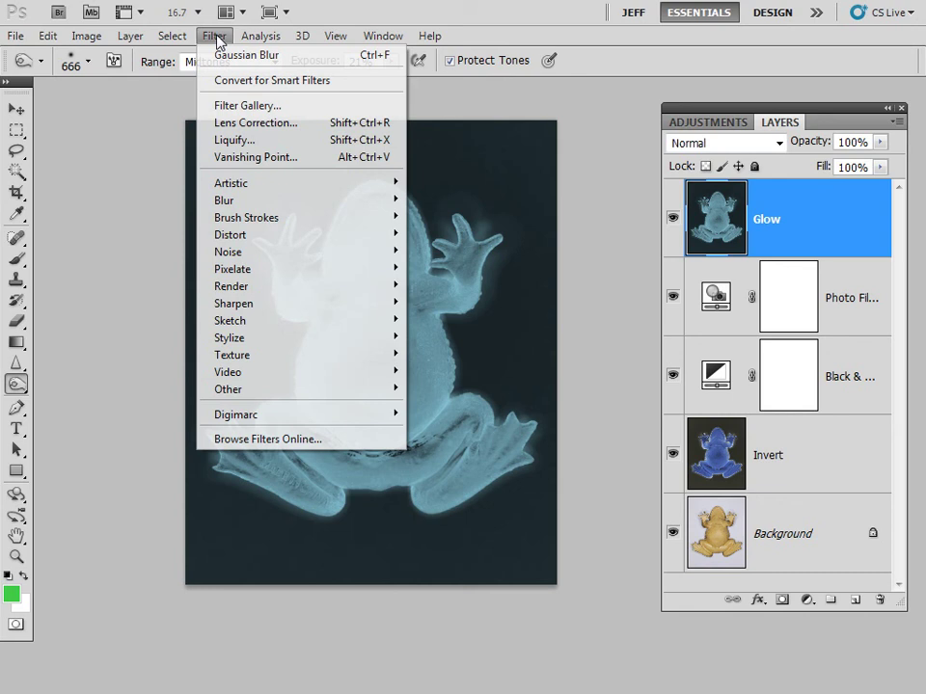
{"action": "mouse_move", "coordinate": [224, 199]}
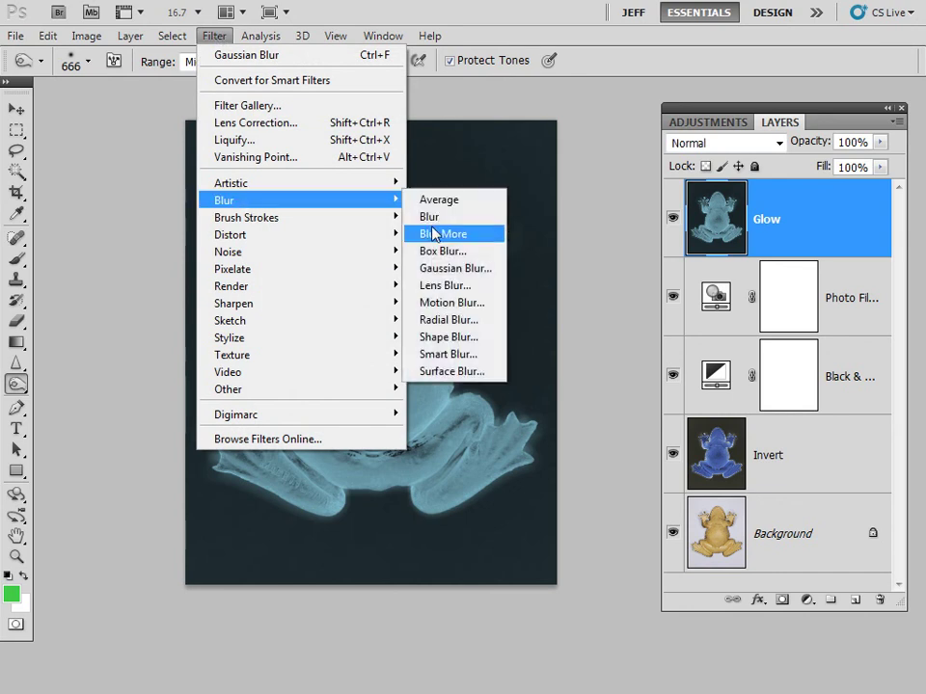
{"action": "left_click", "coordinate": [478, 268]}
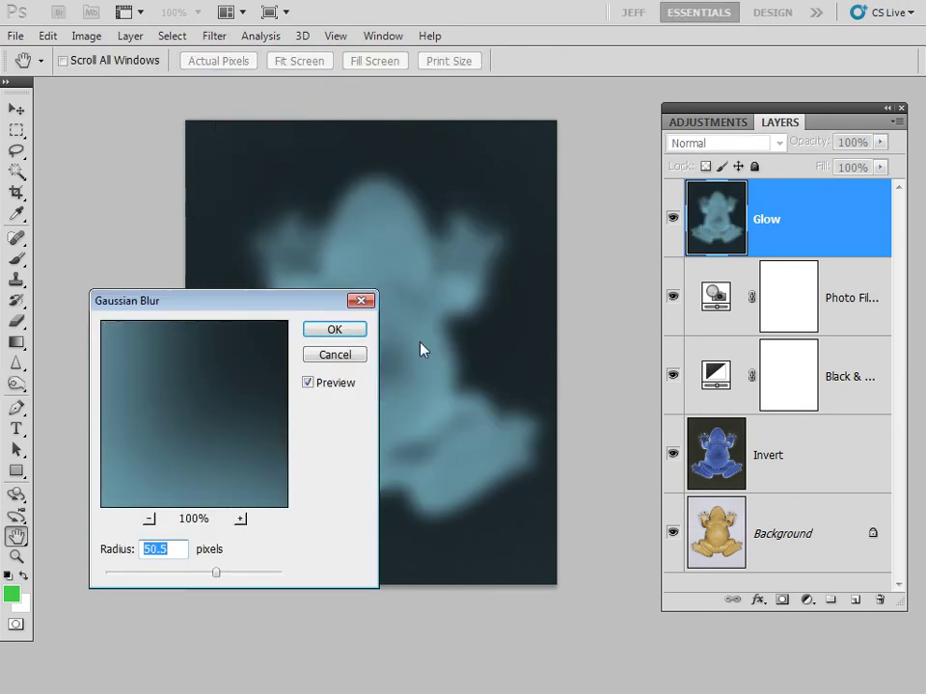
{"action": "left_click", "coordinate": [168, 550]}
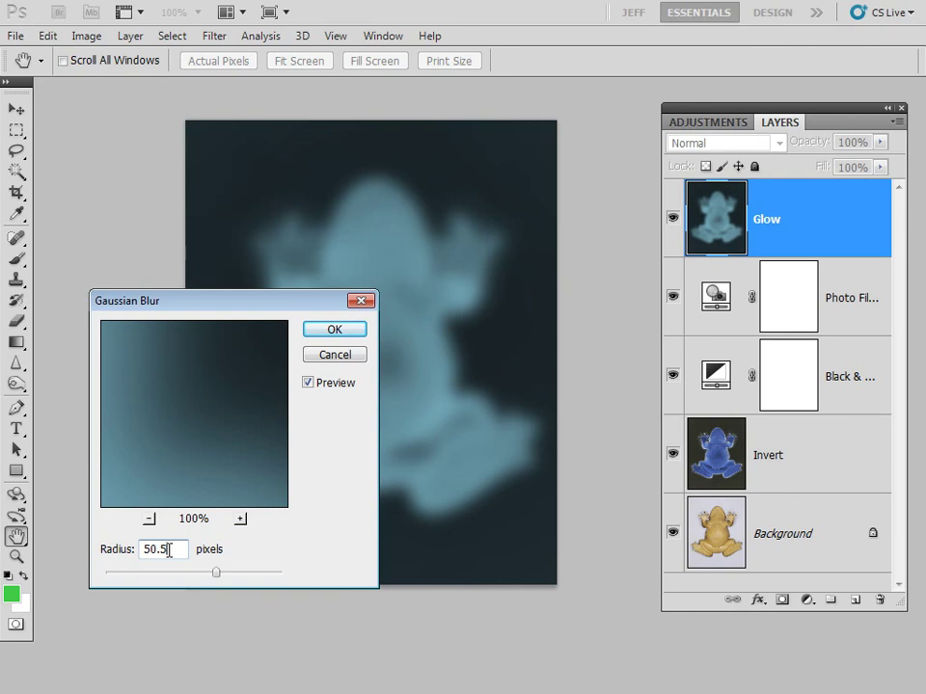
{"action": "key", "text": "BackSpace"}
{"action": "key", "text": "BackSpace"}
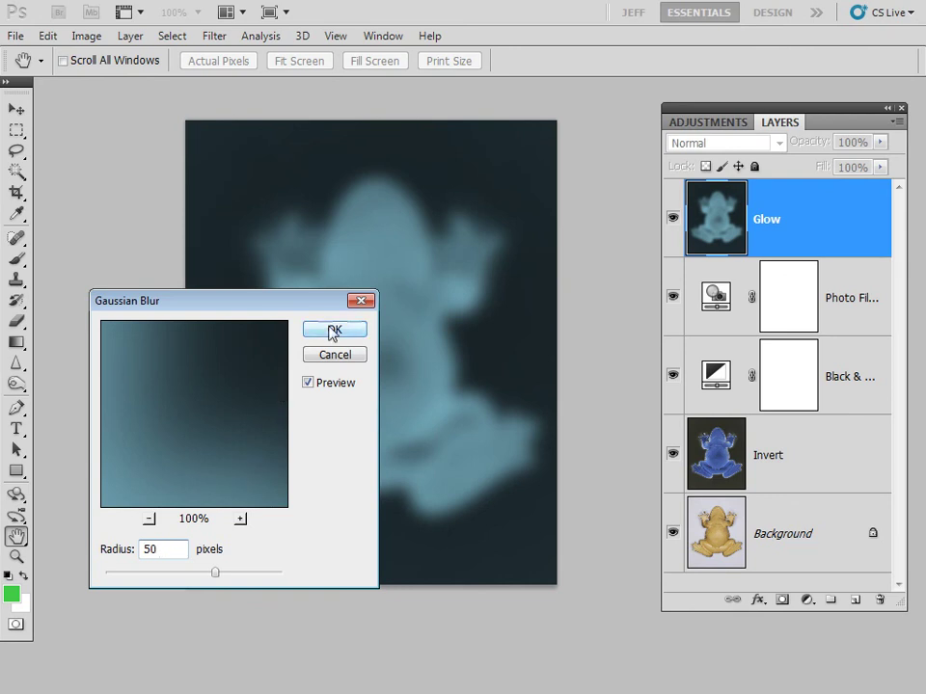
{"action": "left_click", "coordinate": [333, 329]}
{"action": "key", "text": "o"}
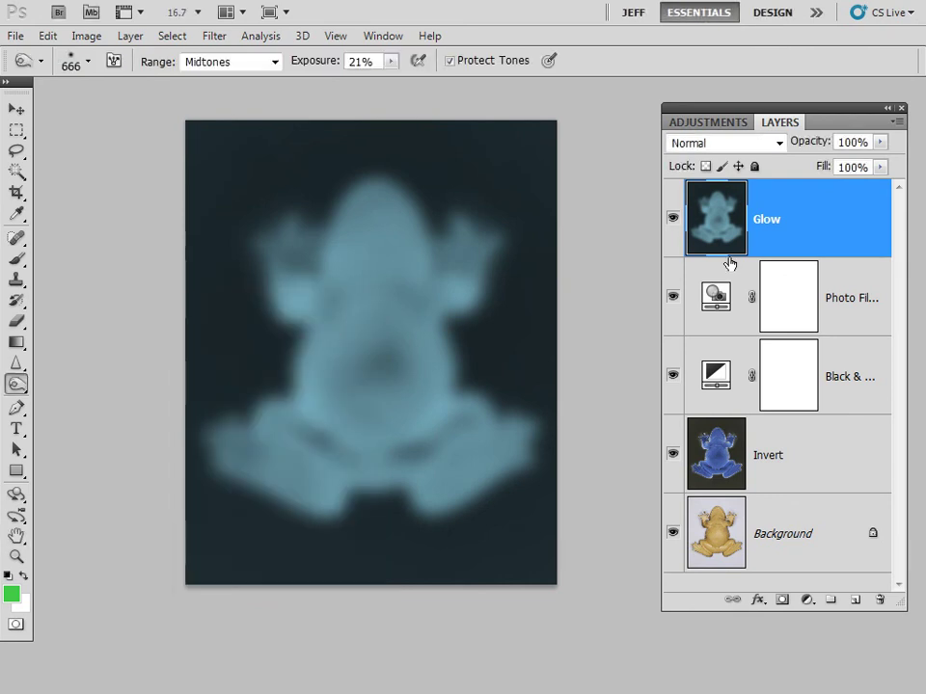
Set the Glow layer to Soft Light and toggle its visibility to compare
{"action": "left_click", "coordinate": [779, 145]}
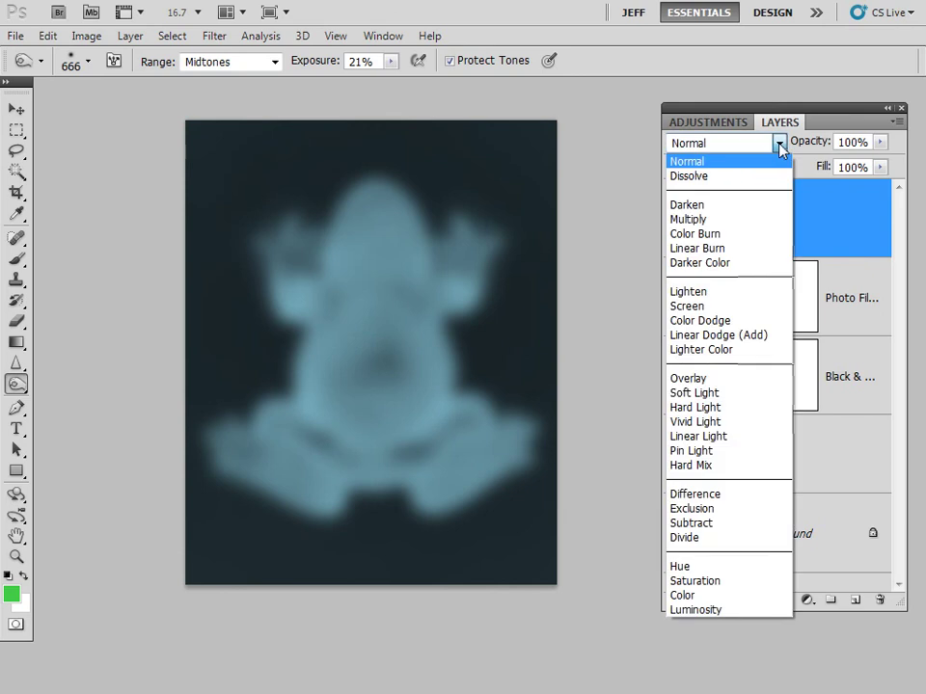
{"action": "left_click", "coordinate": [779, 145]}
{"action": "left_click", "coordinate": [779, 145]}
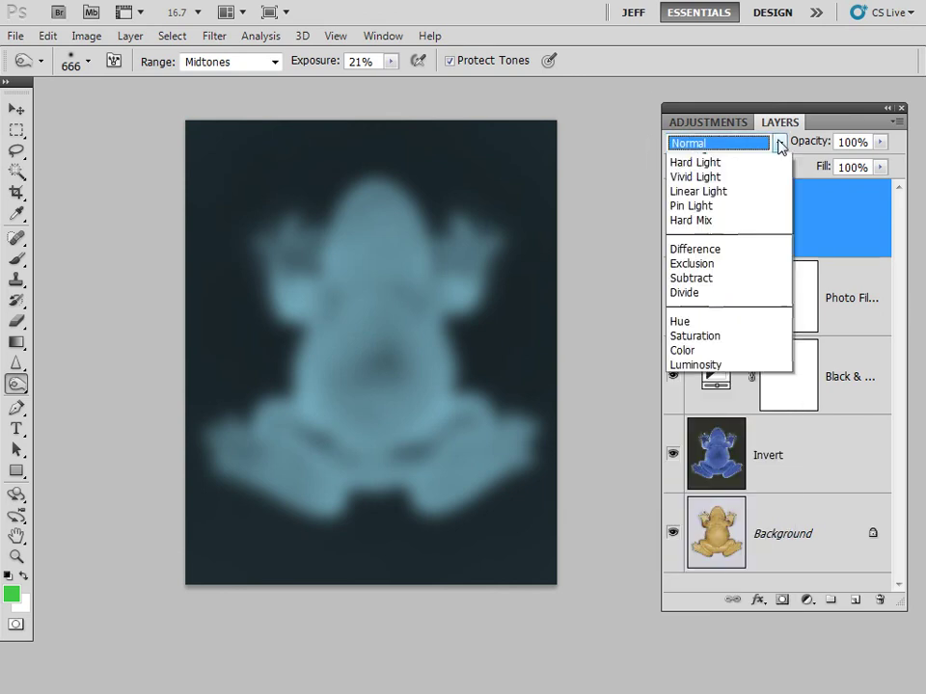
{"action": "left_click", "coordinate": [703, 393]}
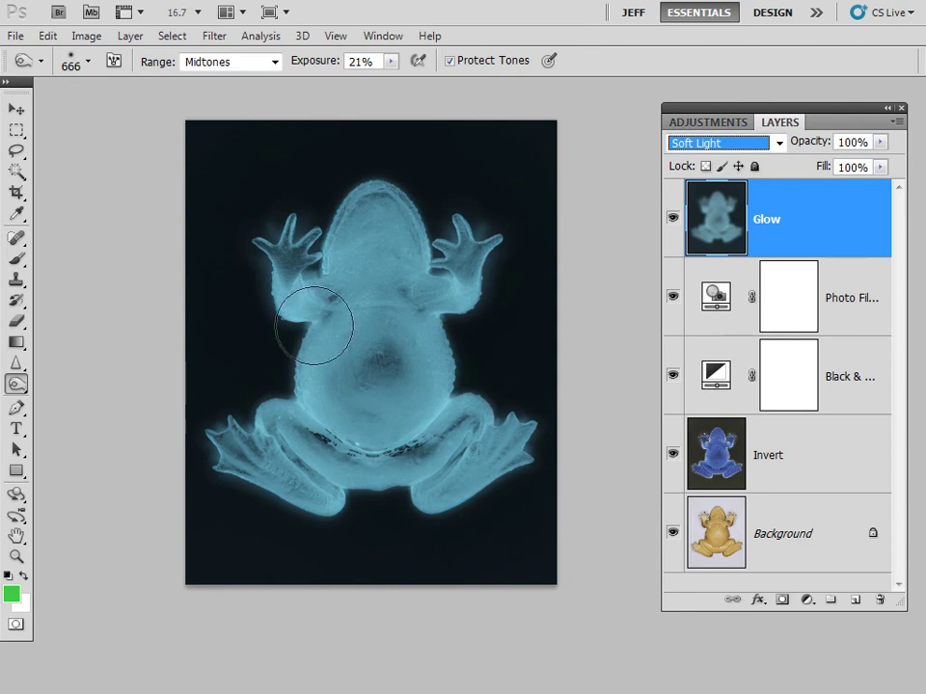
{"action": "left_click", "coordinate": [672, 222]}
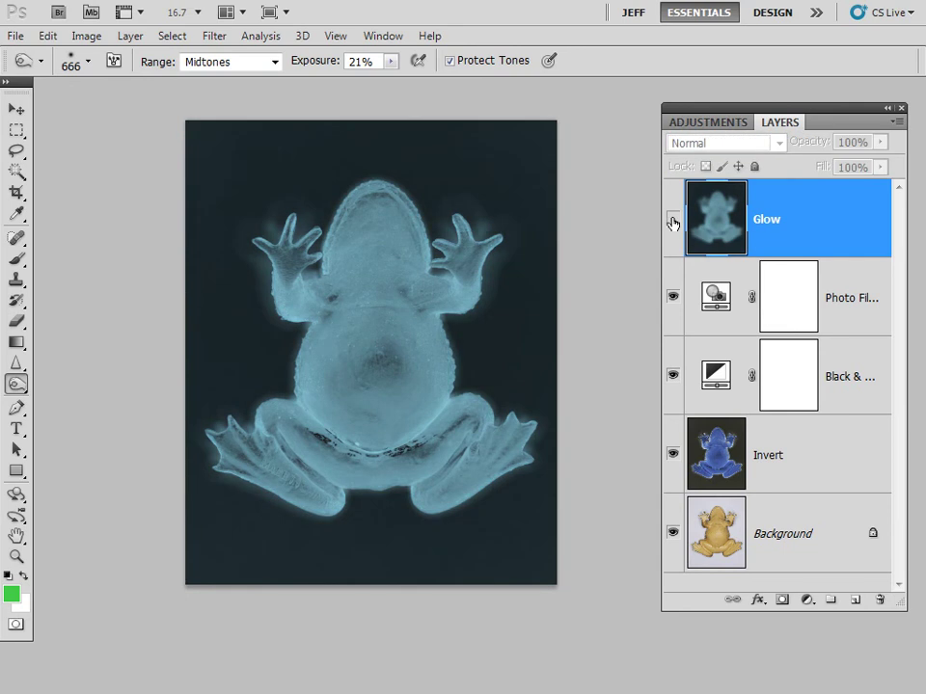
{"action": "left_click", "coordinate": [672, 222]}
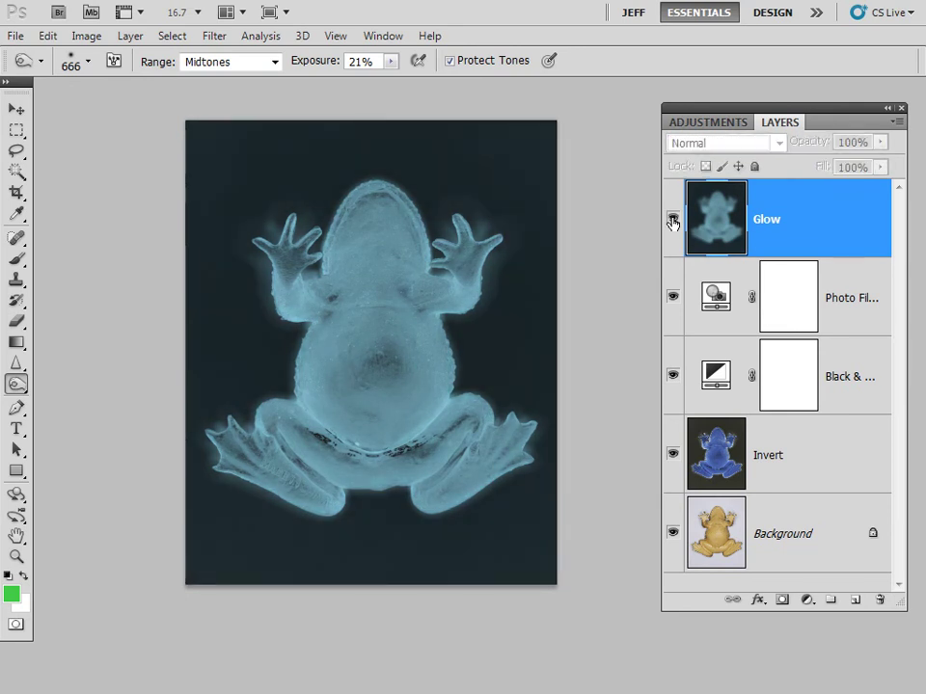
{"action": "left_click", "coordinate": [672, 222]}
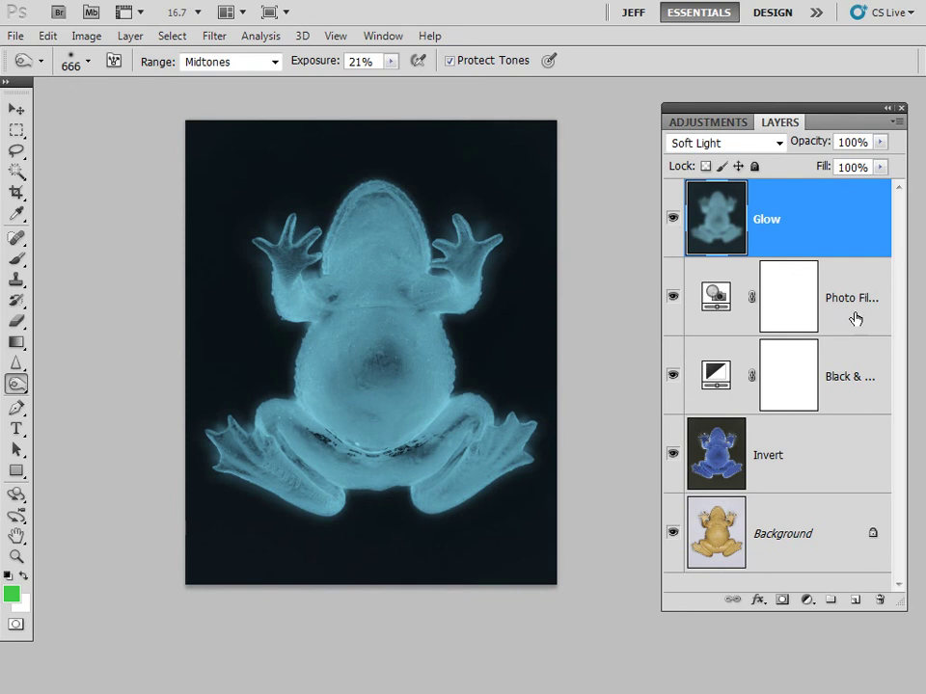
Add a Curves layer with an S-curve lifting highlights and lowering shadows, then compare on/off
{"action": "left_click", "coordinate": [807, 600]}
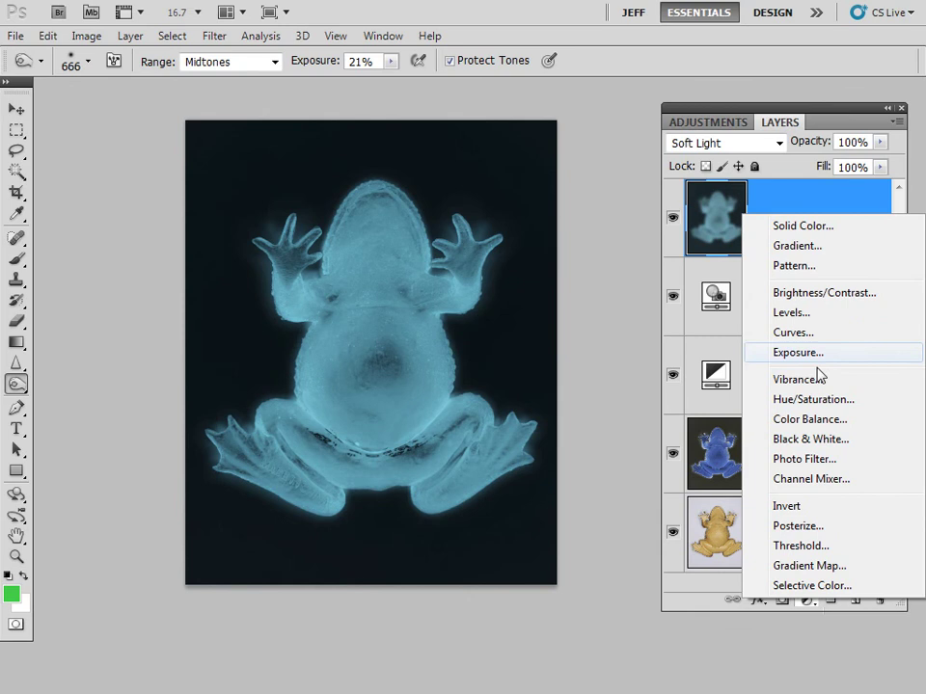
{"action": "left_click", "coordinate": [816, 335]}
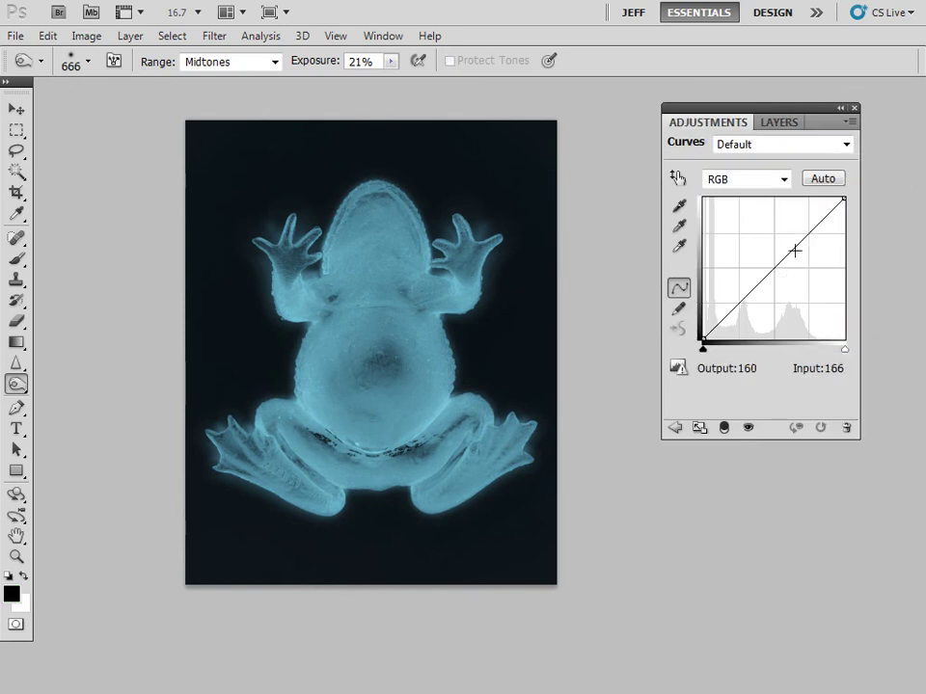
{"action": "left_click_drag", "start_coordinate": [806, 234], "coordinate": [803, 231]}
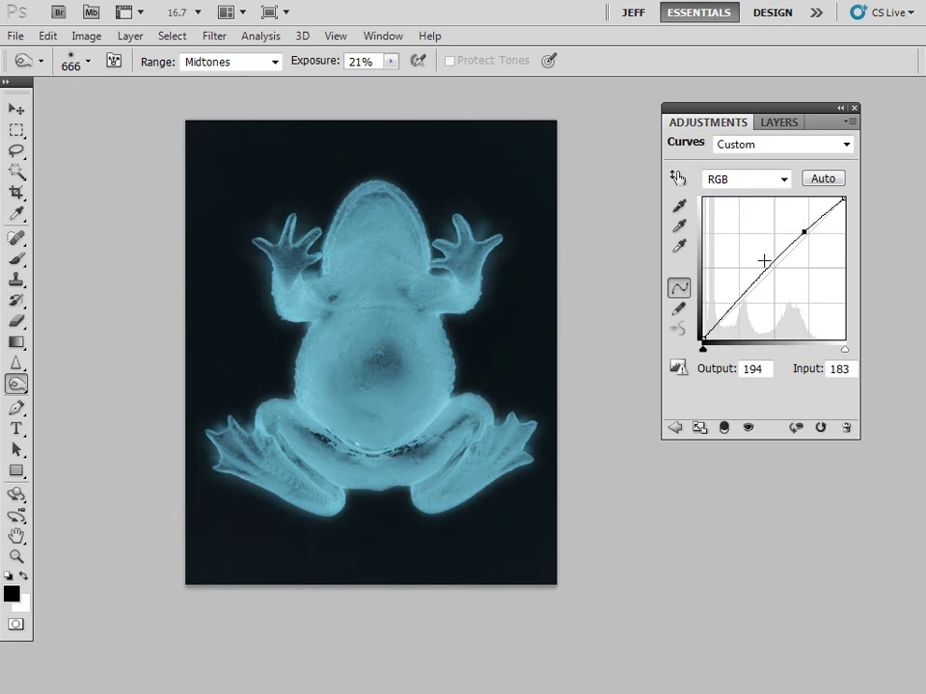
{"action": "left_click_drag", "start_coordinate": [740, 297], "coordinate": [744, 303]}
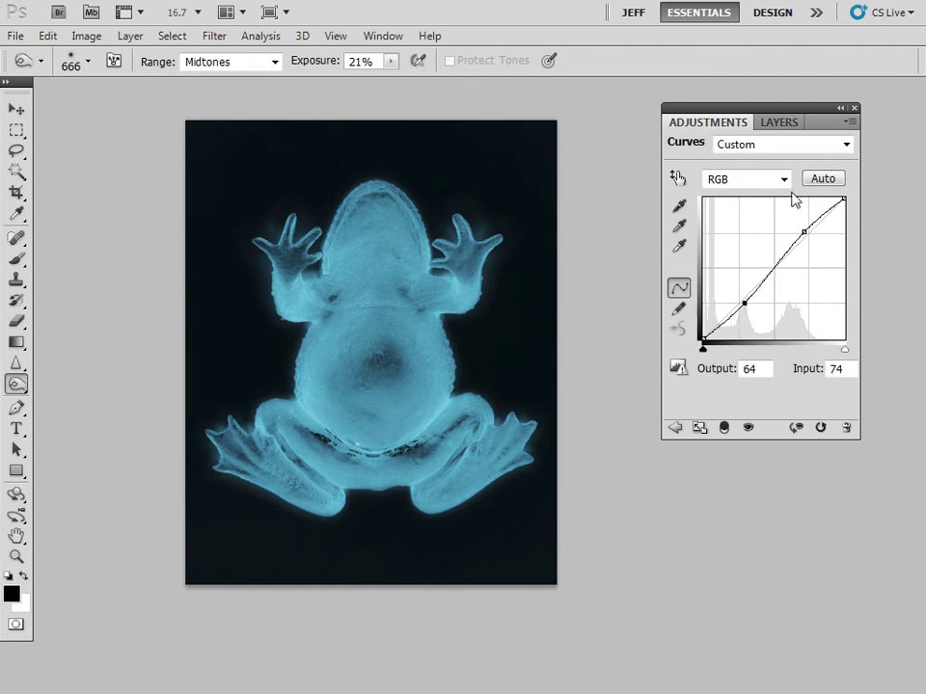
{"action": "left_click", "coordinate": [779, 123]}
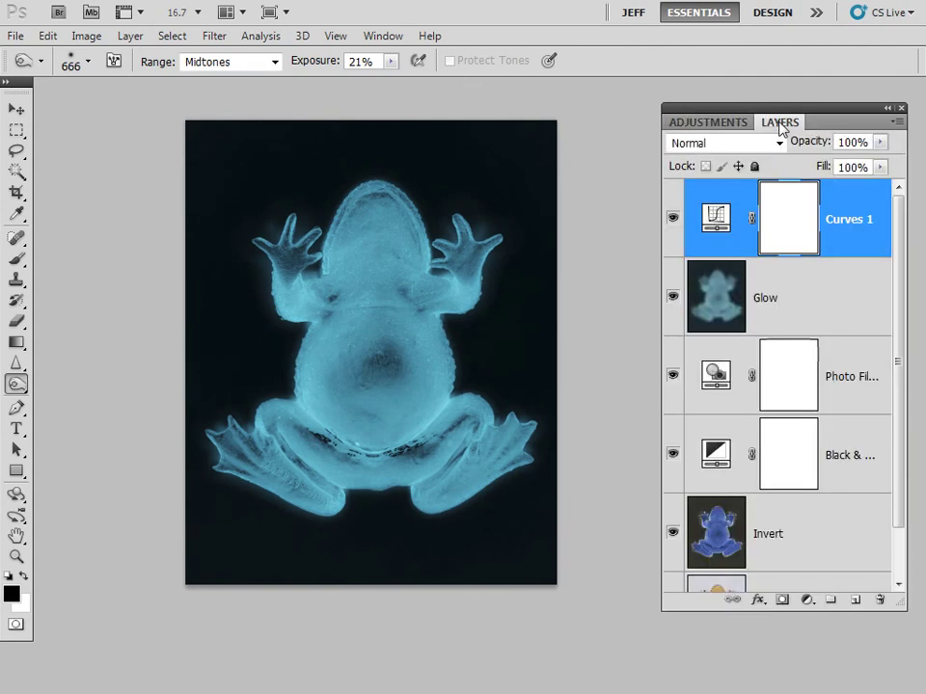
{"action": "left_click", "coordinate": [673, 220]}
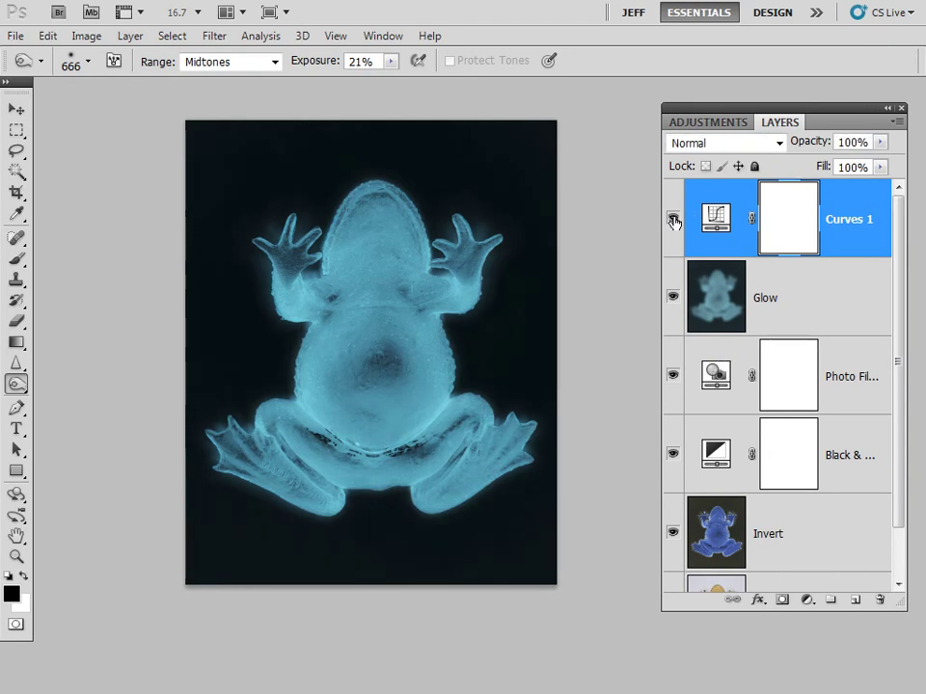
{"action": "left_click", "coordinate": [674, 220]}
{"action": "left_click", "coordinate": [673, 220]}
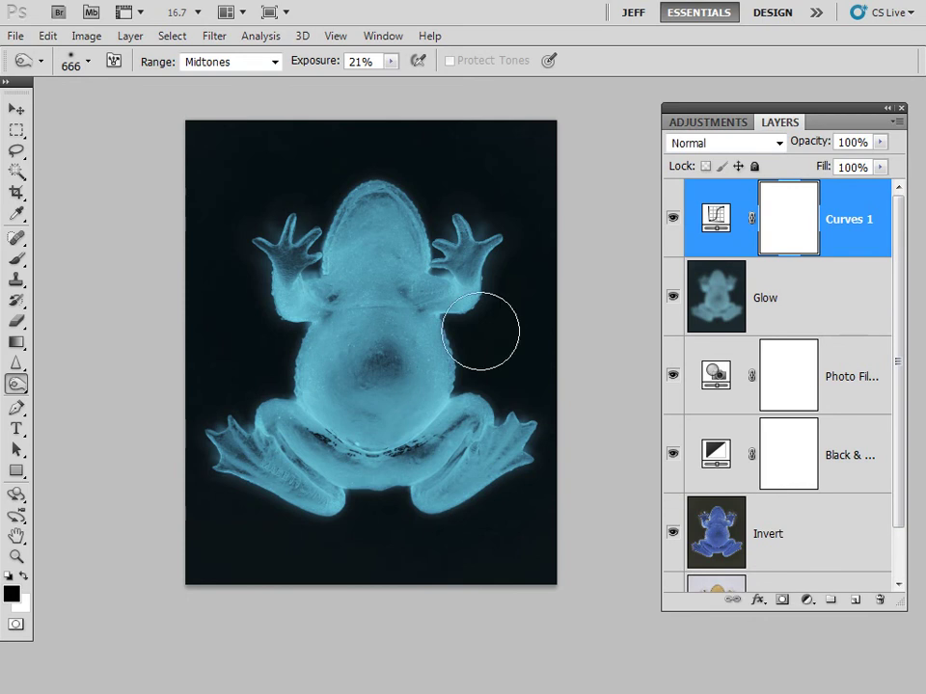
Add a new top layer and fill it with 50% Gray in Normal mode
{"action": "left_click", "coordinate": [855, 600]}
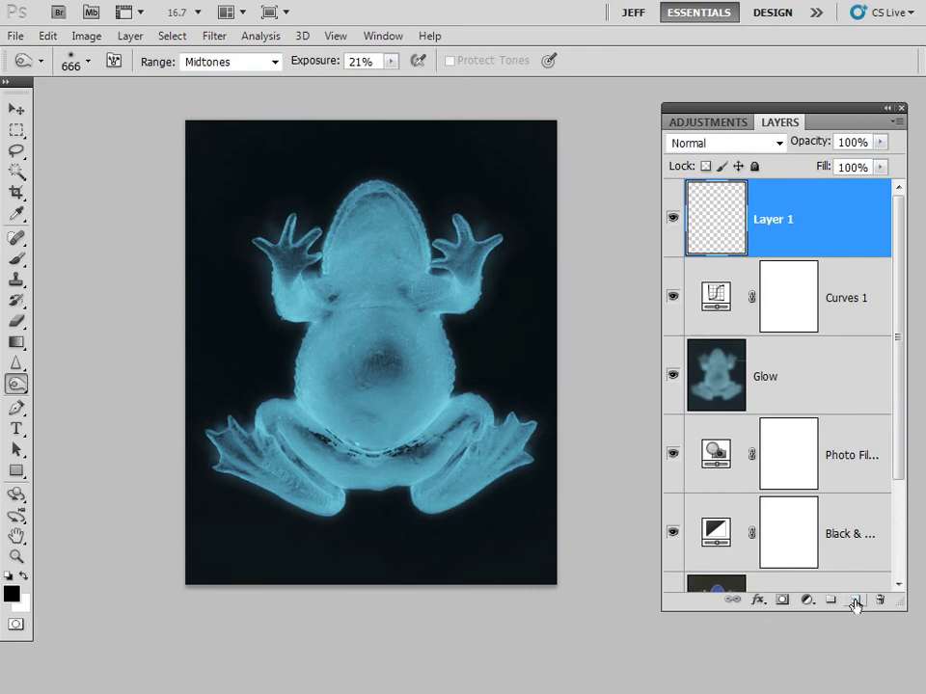
{"action": "left_click", "coordinate": [47, 36]}
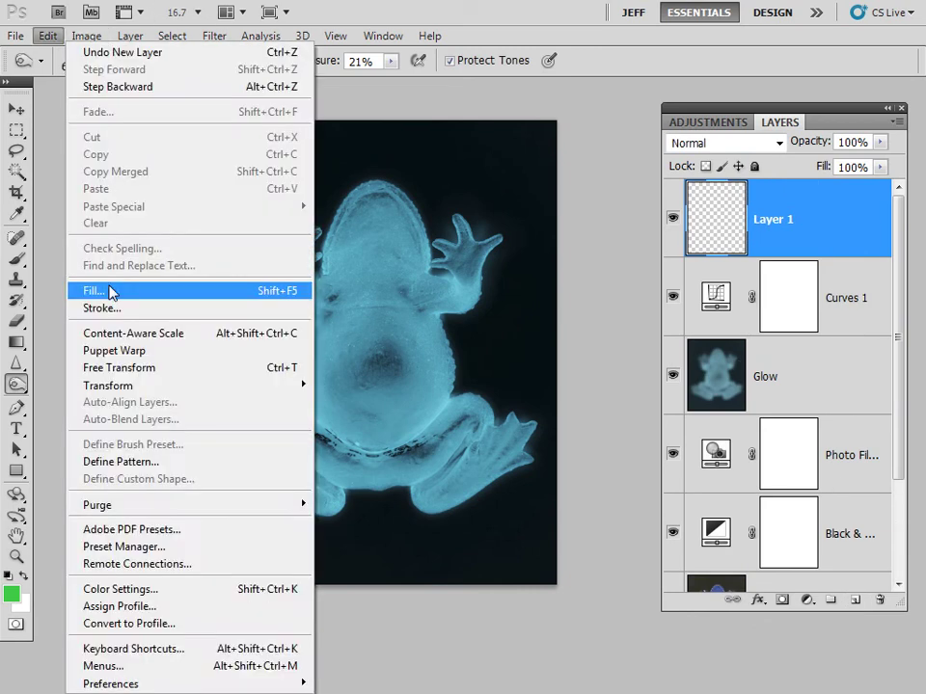
{"action": "left_click", "coordinate": [114, 292]}
{"action": "left_click", "coordinate": [445, 294]}
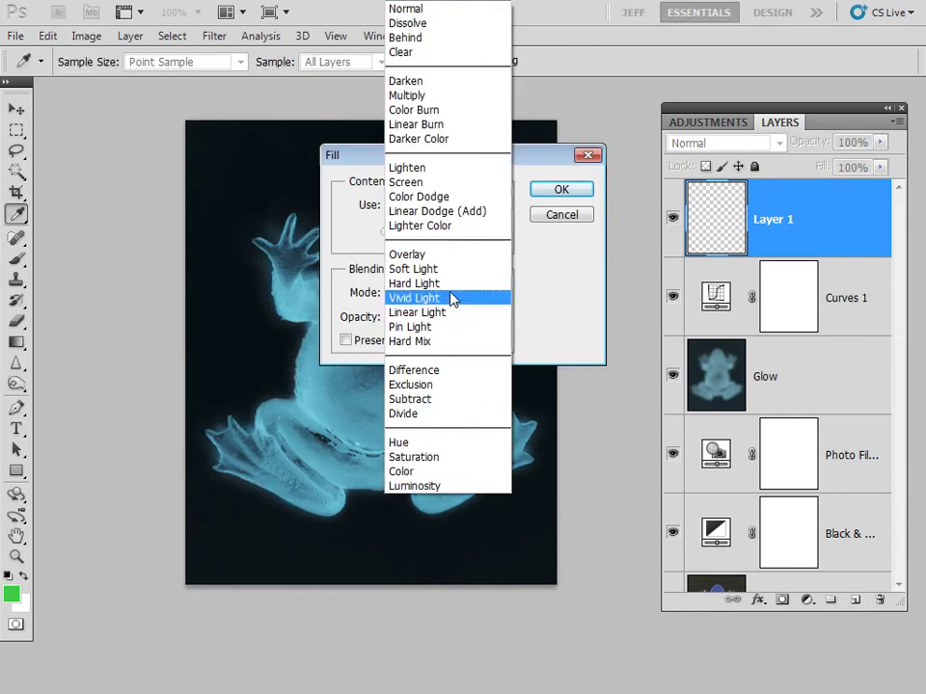
{"action": "left_click", "coordinate": [450, 297]}
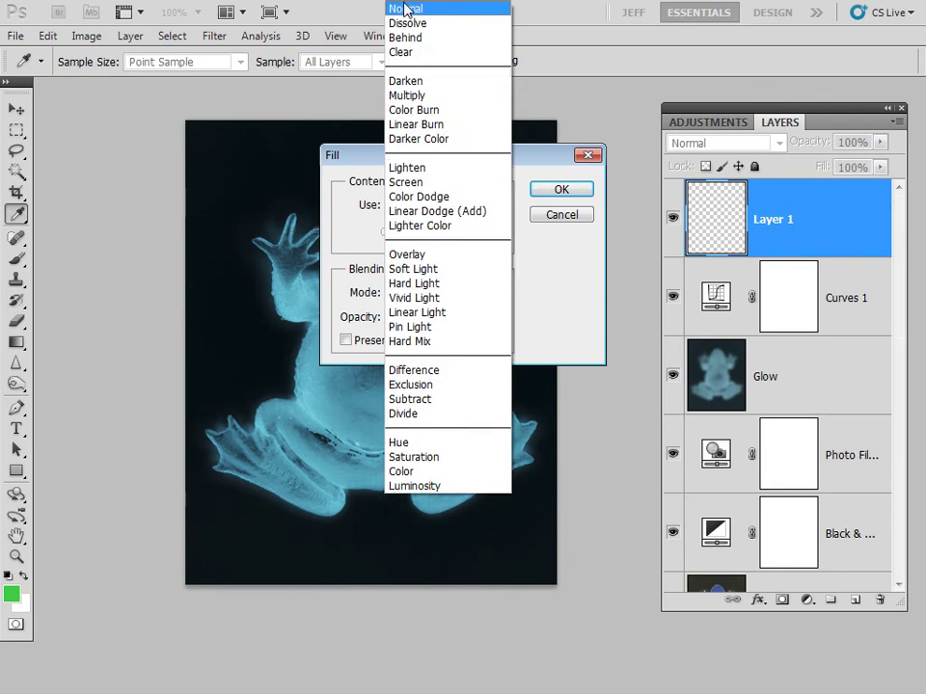
{"action": "left_click", "coordinate": [440, 10]}
{"action": "left_click", "coordinate": [492, 206]}
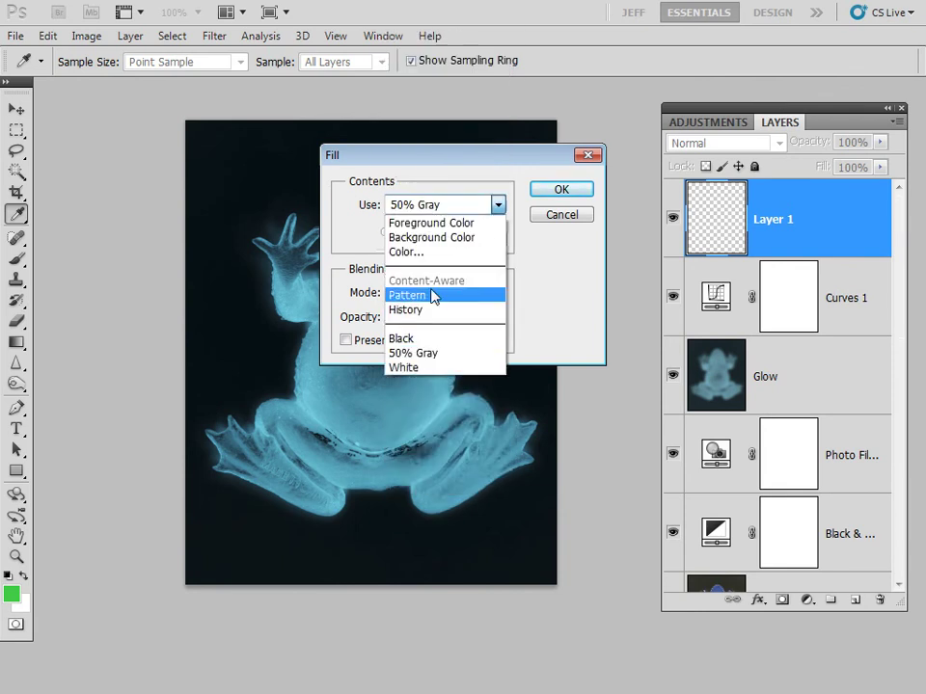
{"action": "left_click", "coordinate": [424, 349]}
{"action": "left_click", "coordinate": [559, 190]}
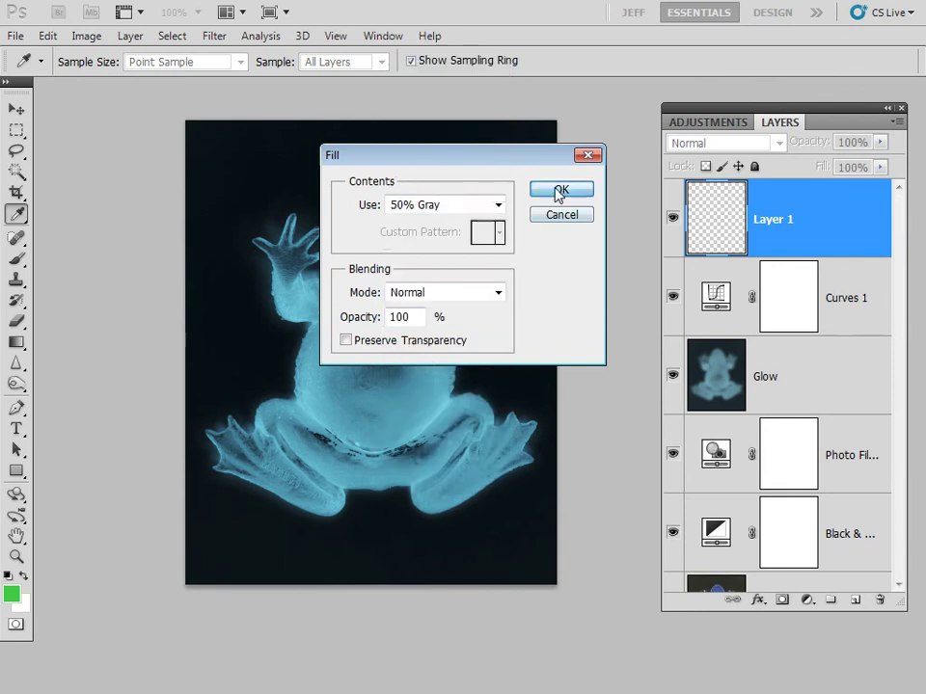
Set the gray Layer 1's blend mode to Overlay
{"action": "key", "text": "o"}
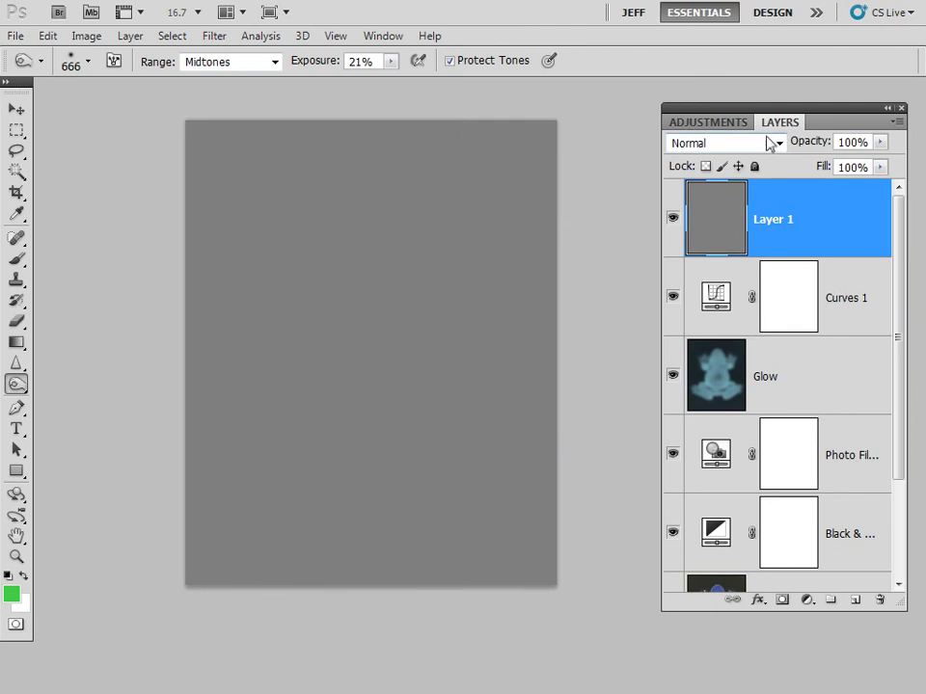
{"action": "left_click", "coordinate": [768, 143]}
{"action": "left_click", "coordinate": [762, 150]}
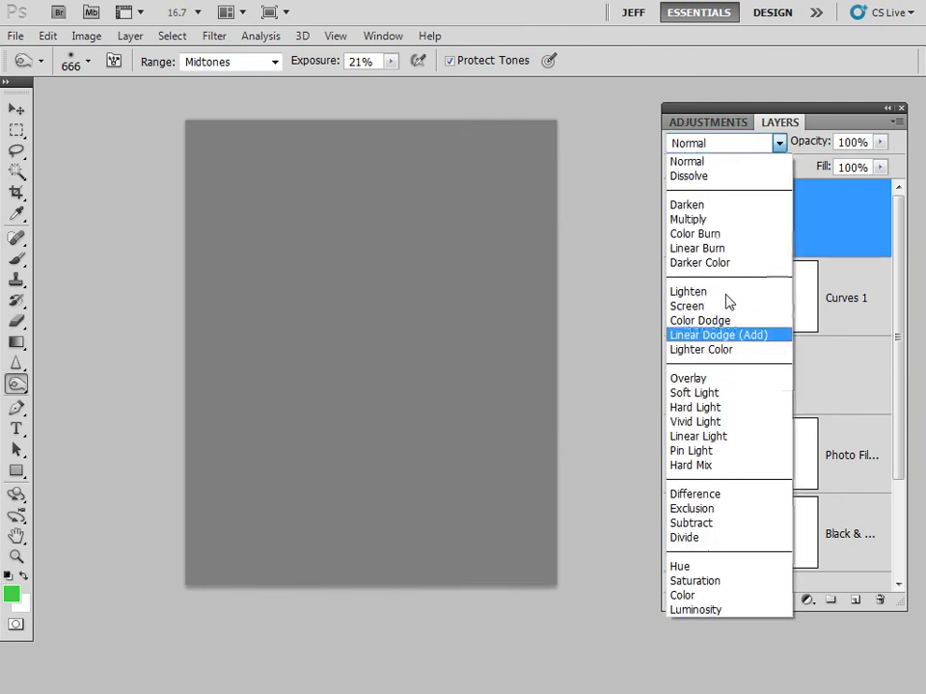
{"action": "left_click", "coordinate": [718, 379]}
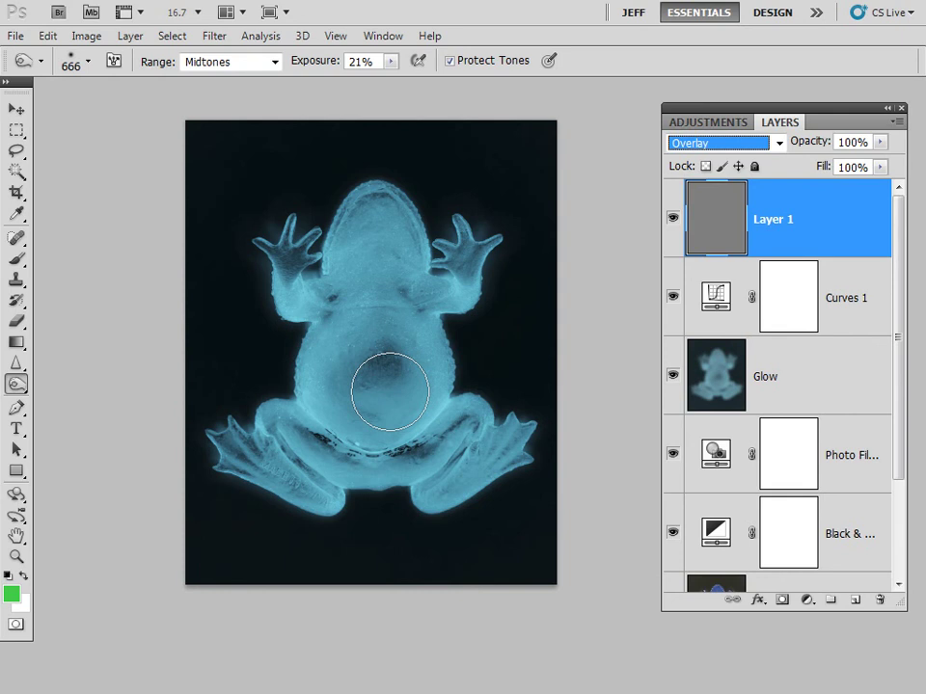
Dodge the frog's belly, thighs and left foot lighter with a 200-pixel brush
{"action": "left_click_drag", "start_coordinate": [390, 390], "coordinate": [323, 376]}
{"action": "key", "text": "bracketleft"}
{"action": "key", "text": "bracketleft"}
{"action": "key", "text": "bracketleft"}
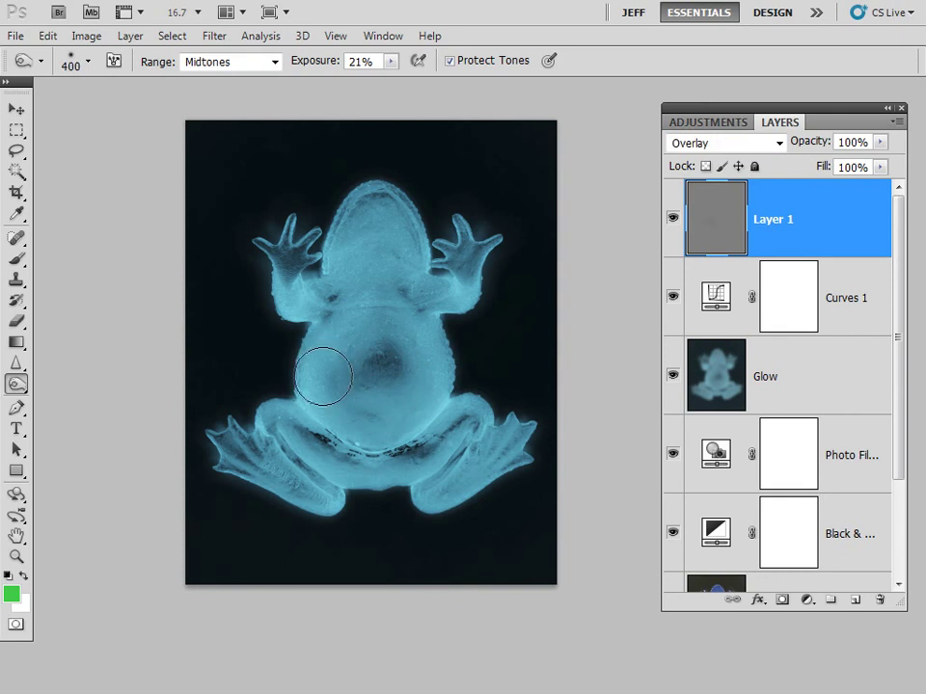
{"action": "key", "text": "bracketleft"}
{"action": "key", "text": "bracketleft"}
{"action": "key", "text": "bracketleft"}
{"action": "mouse_move", "coordinate": [323, 376]}
{"action": "left_mouse_down"}
{"action": "mouse_move", "coordinate": [287, 366]}
{"action": "mouse_move", "coordinate": [305, 347]}
{"action": "mouse_move", "coordinate": [300, 336]}
{"action": "left_mouse_up"}
{"action": "mouse_move", "coordinate": [371, 405]}
{"action": "left_mouse_down"}
{"action": "mouse_move", "coordinate": [430, 393]}
{"action": "mouse_move", "coordinate": [450, 431]}
{"action": "mouse_move", "coordinate": [416, 432]}
{"action": "mouse_move", "coordinate": [445, 401]}
{"action": "mouse_move", "coordinate": [459, 405]}
{"action": "mouse_move", "coordinate": [459, 465]}
{"action": "mouse_move", "coordinate": [438, 482]}
{"action": "mouse_move", "coordinate": [590, 417]}
{"action": "left_mouse_up"}
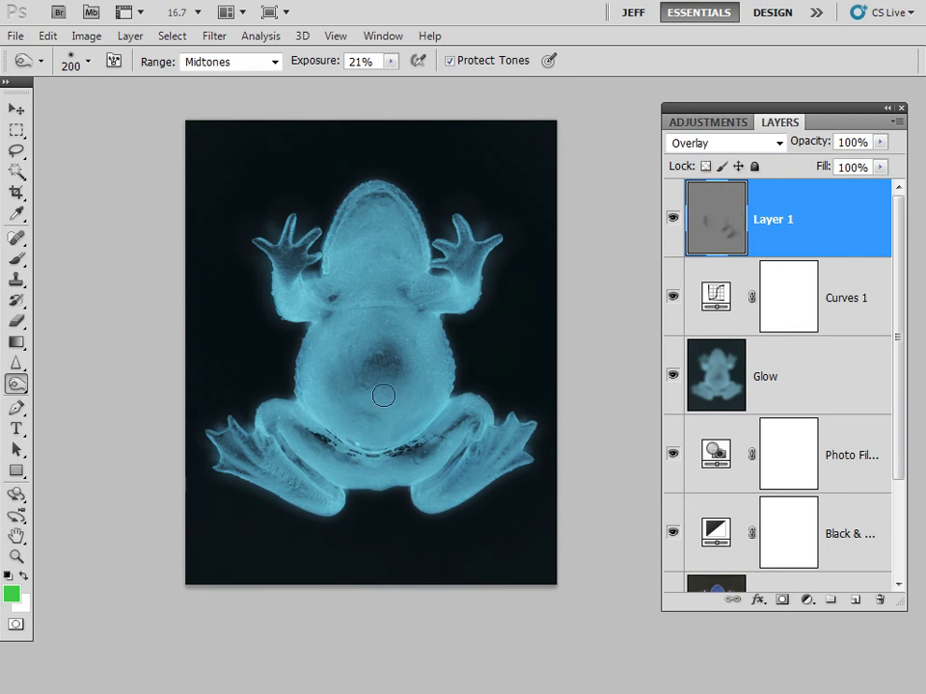
{"action": "mouse_move", "coordinate": [302, 445]}
{"action": "left_mouse_down"}
{"action": "mouse_move", "coordinate": [275, 471]}
{"action": "mouse_move", "coordinate": [250, 454]}
{"action": "mouse_move", "coordinate": [318, 487]}
{"action": "left_mouse_up"}
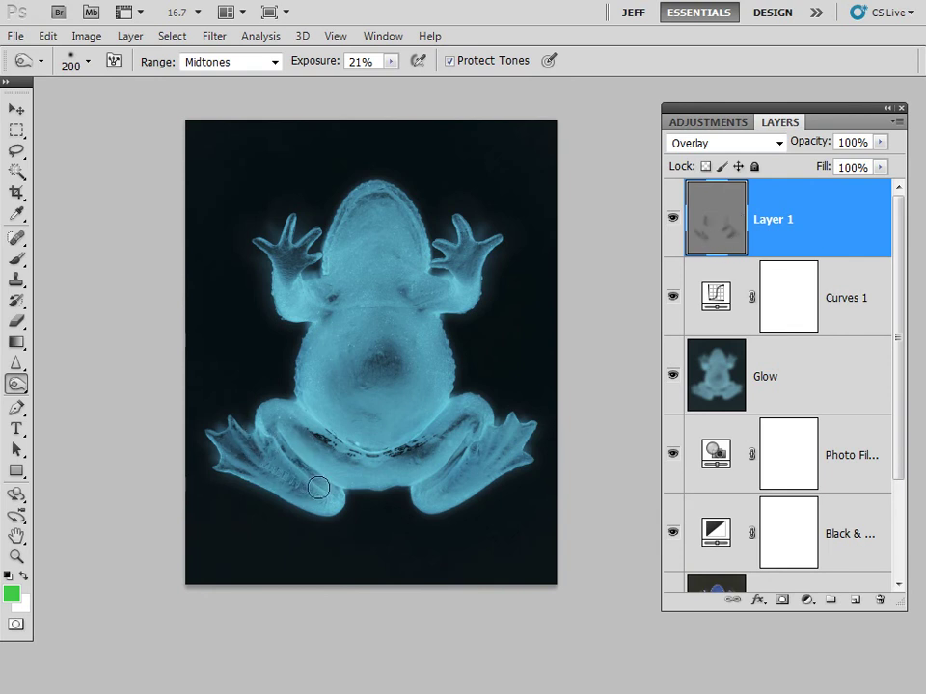
Rename Layer 1 to 'burn and dodge', then dodge the frog's left leg, foot and belly
{"action": "double_click", "coordinate": [781, 222]}
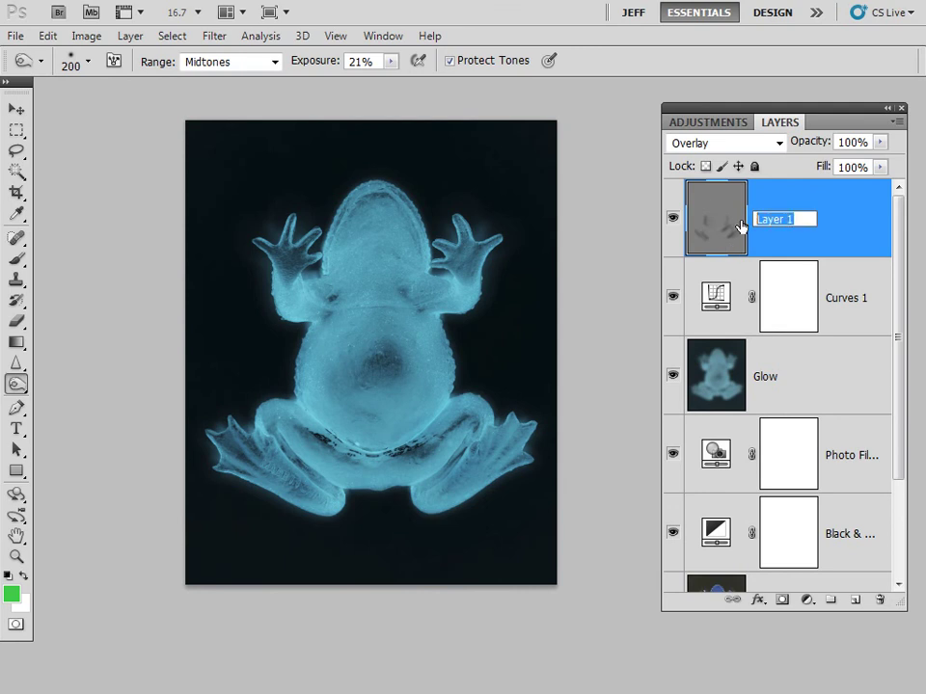
{"action": "type", "text": "burn an"}
{"action": "type", "text": "d dodge"}
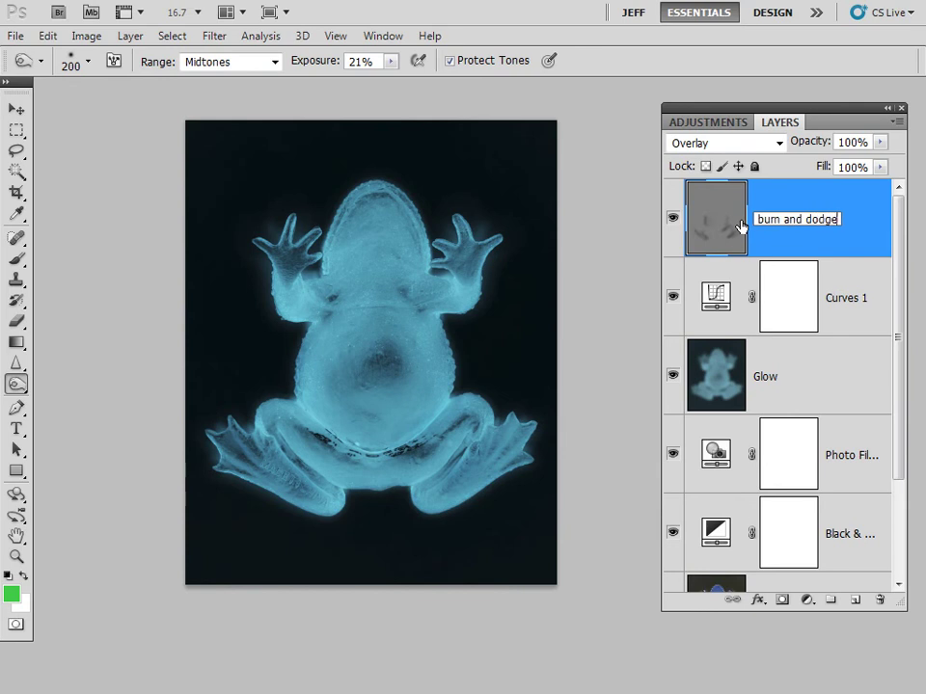
{"action": "key", "text": "Return"}
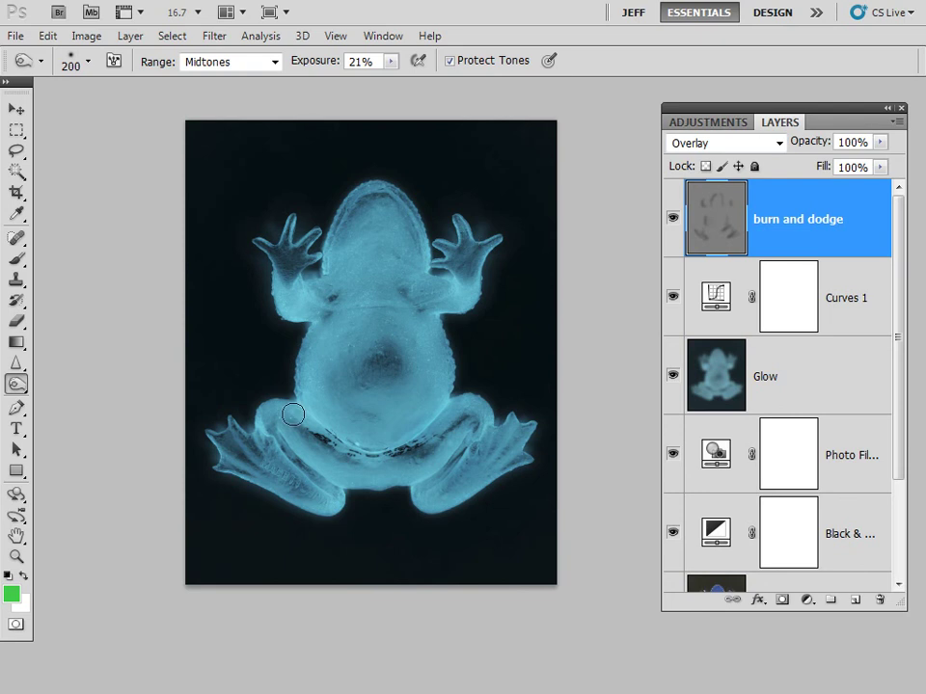
{"action": "left_click_drag", "start_coordinate": [258, 459], "coordinate": [315, 409]}
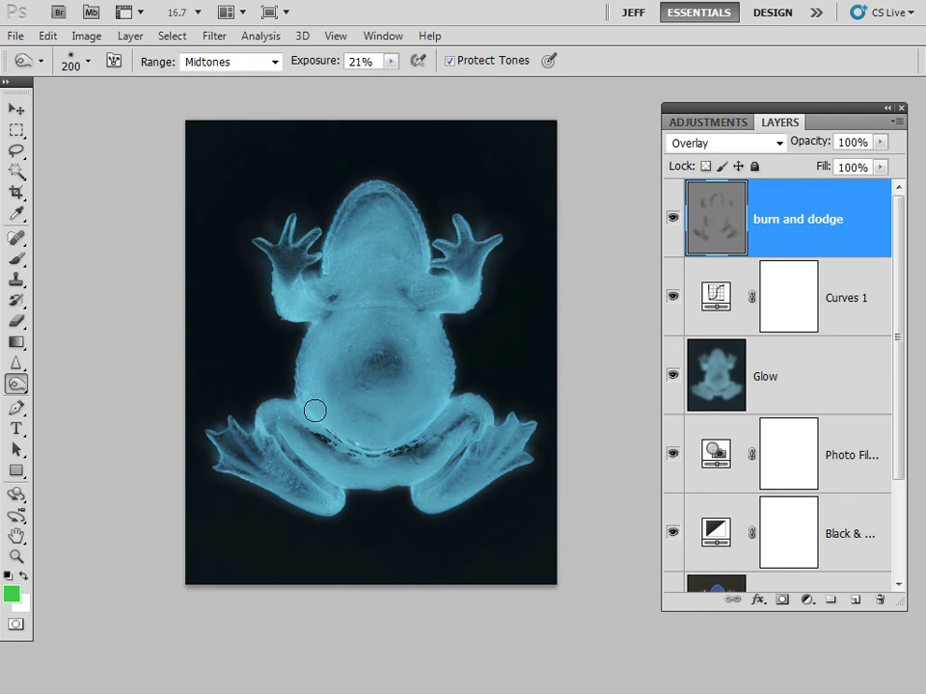
{"action": "mouse_move", "coordinate": [366, 352]}
{"action": "left_mouse_down"}
{"action": "mouse_move", "coordinate": [345, 407]}
{"action": "mouse_move", "coordinate": [351, 421]}
{"action": "mouse_move", "coordinate": [310, 431]}
{"action": "left_mouse_up"}
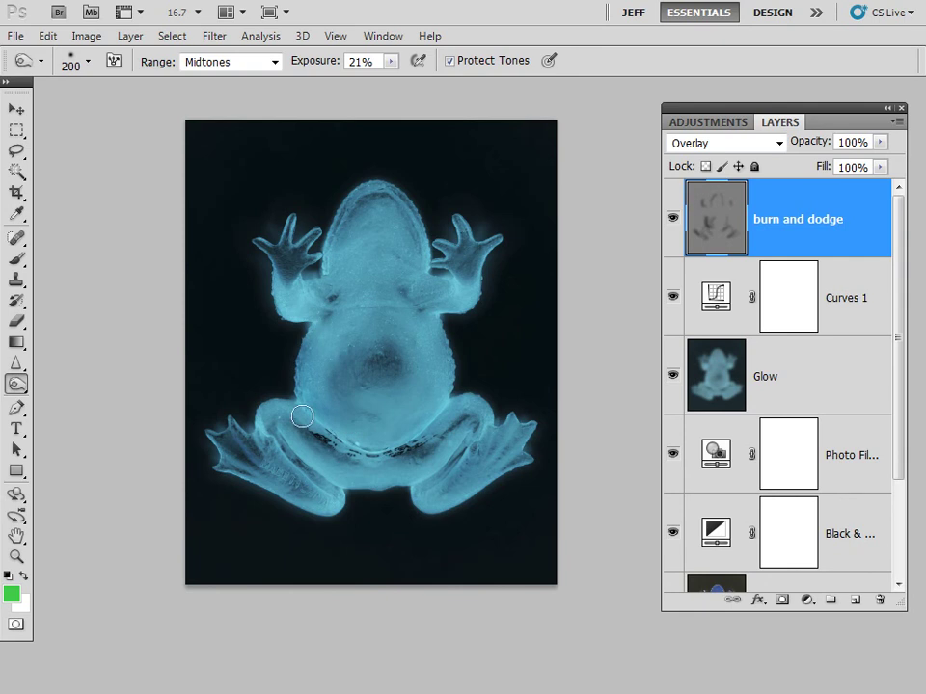